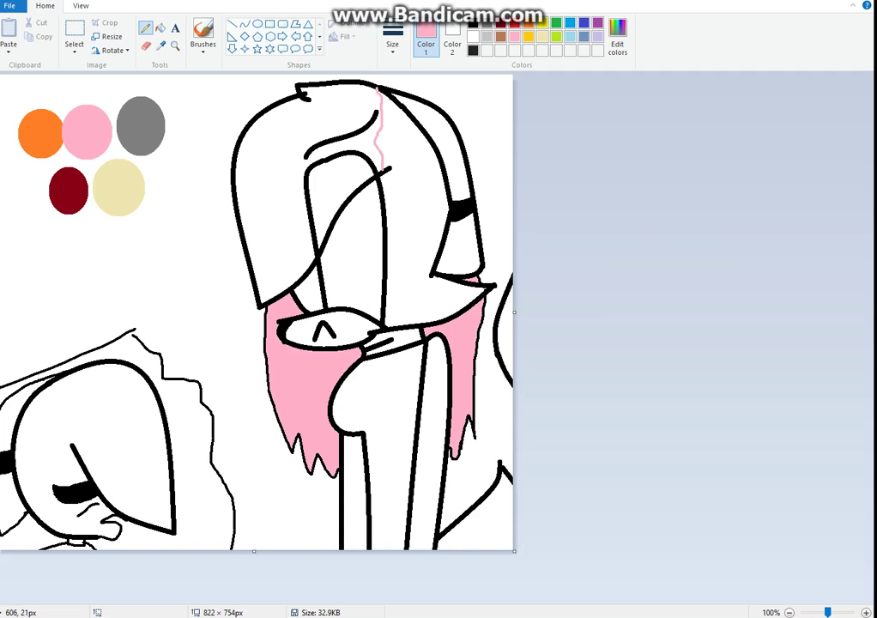
Step: Fill the large character's outlined hair, chest and leg, muzzle and the shape at the canvas's right edge with pink
{"action": "left_click", "coordinate": [161, 29]}
{"action": "left_click", "coordinate": [276, 162]}
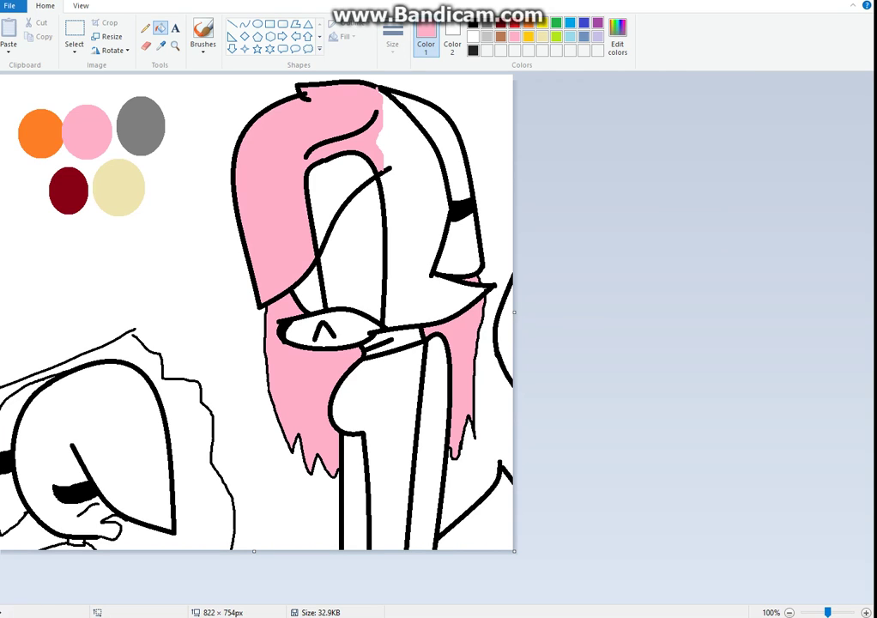
{"action": "left_click", "coordinate": [369, 421]}
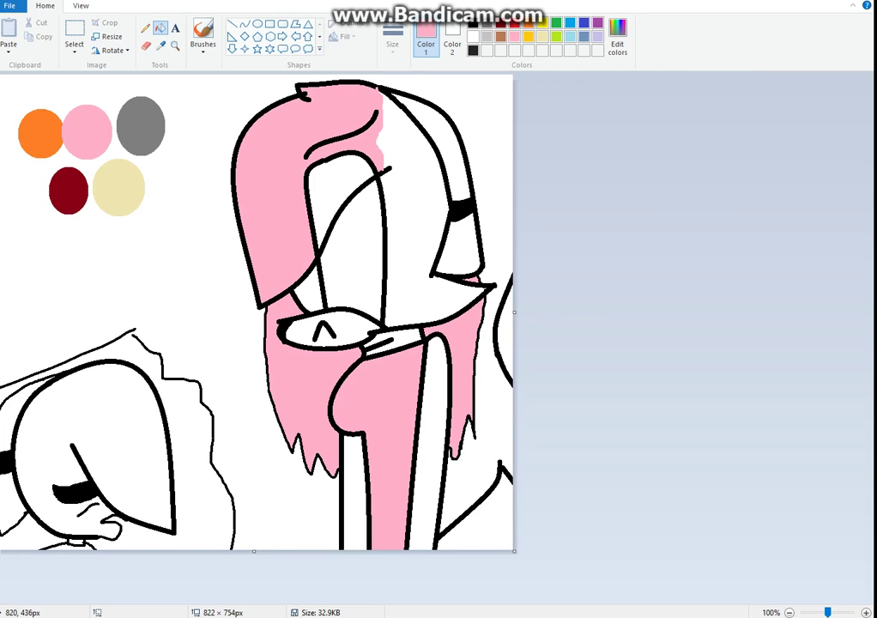
{"action": "left_click", "coordinate": [507, 330]}
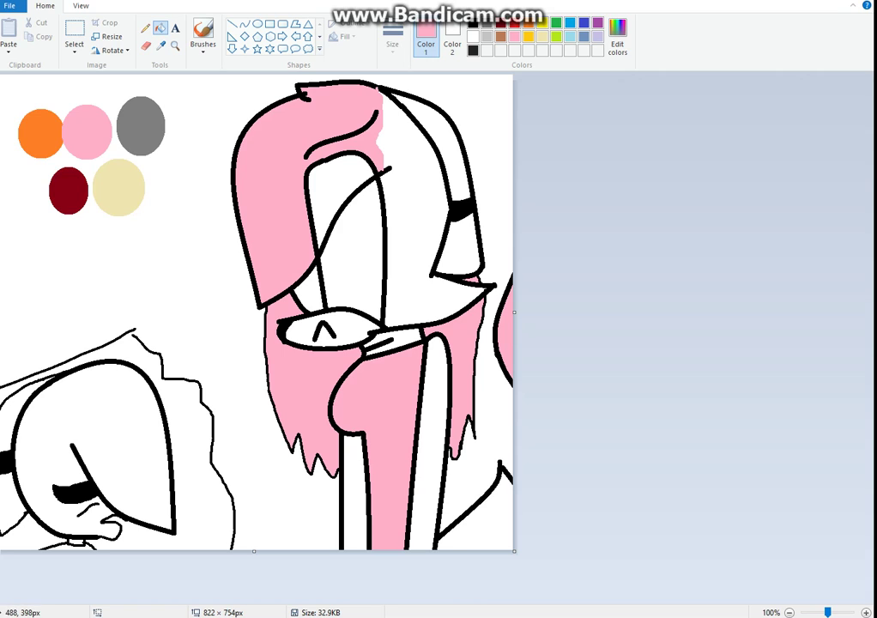
{"action": "left_click", "coordinate": [303, 333]}
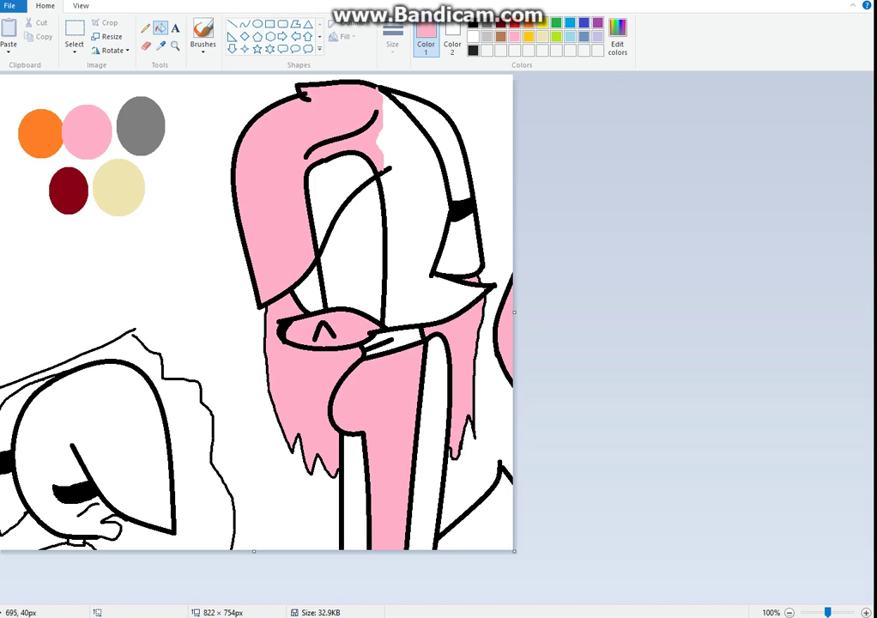
Step: Draw a white pencil boundary across the large character's upper chest and fill the area above it with white
{"action": "left_click", "coordinate": [146, 28]}
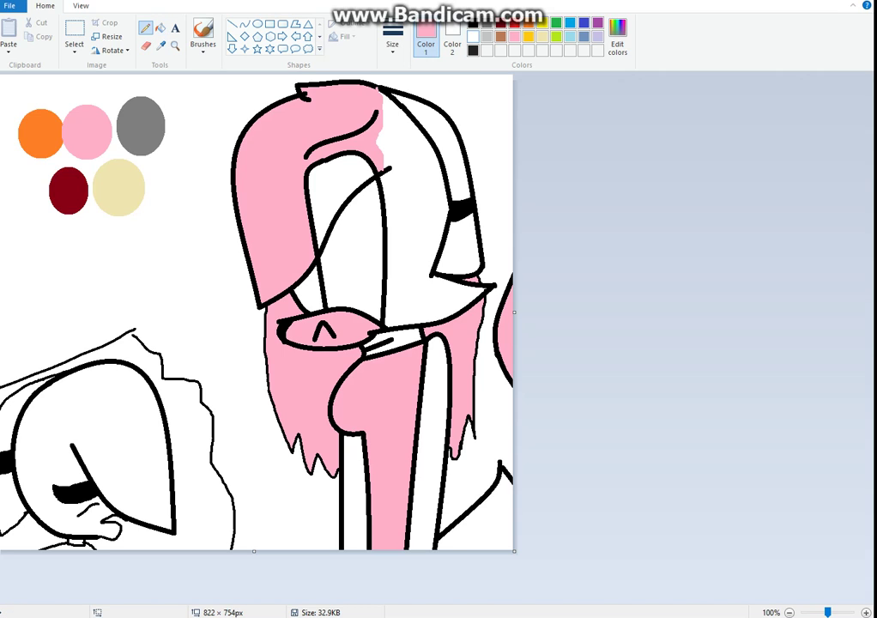
{"action": "left_click", "coordinate": [473, 37]}
{"action": "left_click_drag", "start_coordinate": [361, 367], "coordinate": [421, 391]}
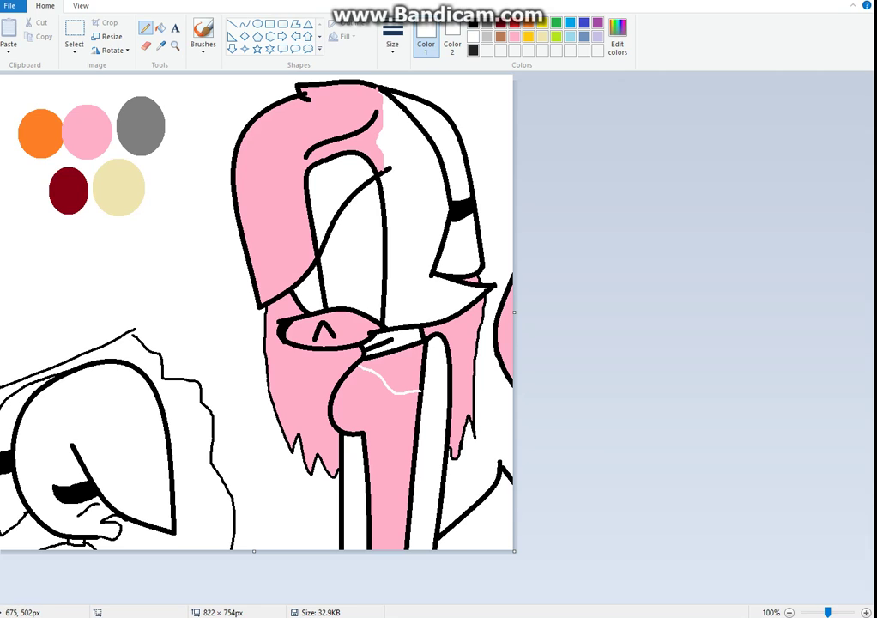
{"action": "left_click", "coordinate": [161, 28]}
{"action": "left_click", "coordinate": [396, 369]}
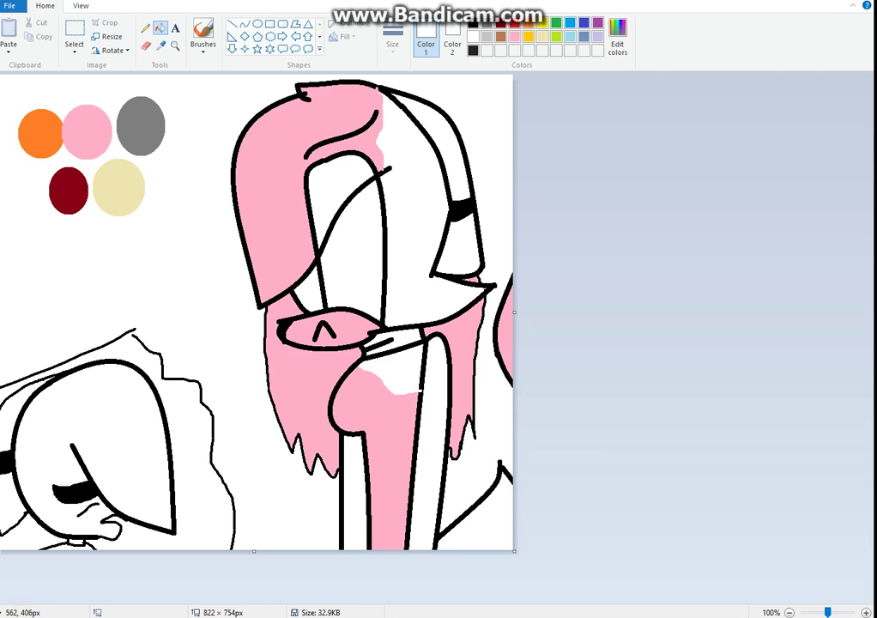
Step: Sample the gray swatch and fill the collars of both characters with it
{"action": "left_click", "coordinate": [161, 47]}
{"action": "left_click", "coordinate": [147, 144]}
{"action": "left_click", "coordinate": [397, 341]}
{"action": "left_click", "coordinate": [75, 541]}
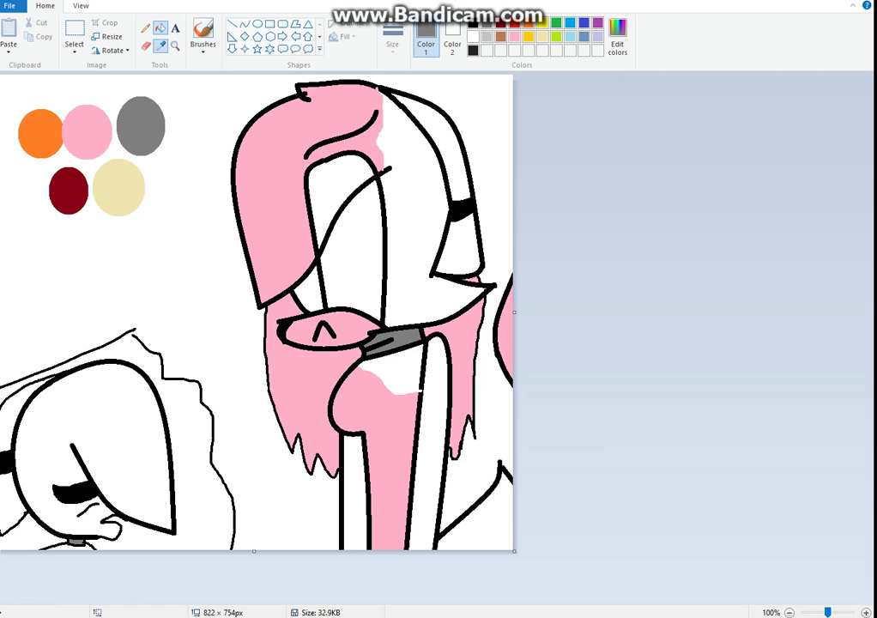
Step: Sample the dark red swatch and fill the small character's head, hair and body below the collar with it
{"action": "left_click", "coordinate": [160, 46]}
{"action": "left_click", "coordinate": [77, 195]}
{"action": "left_click", "coordinate": [9, 432]}
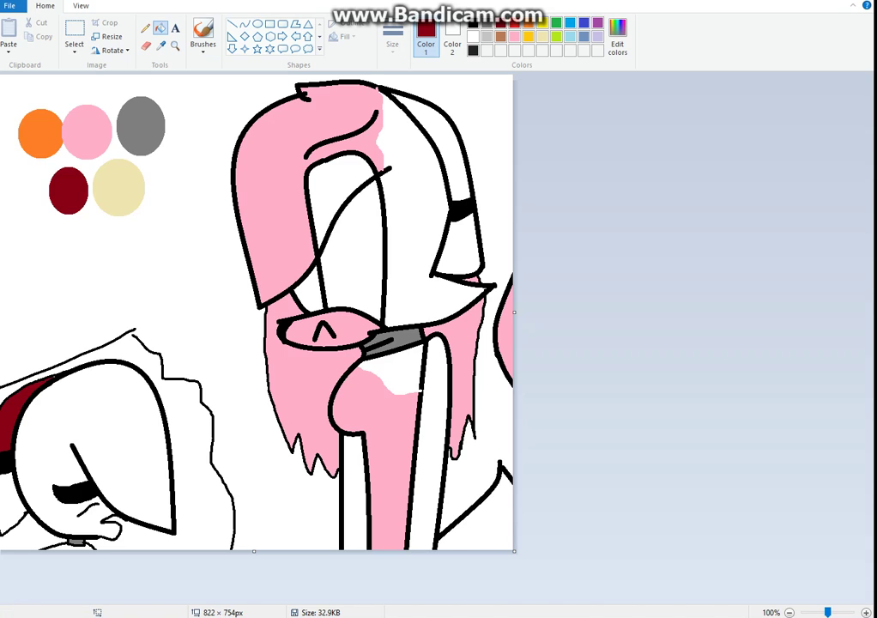
{"action": "left_click", "coordinate": [42, 515]}
{"action": "left_click", "coordinate": [67, 545]}
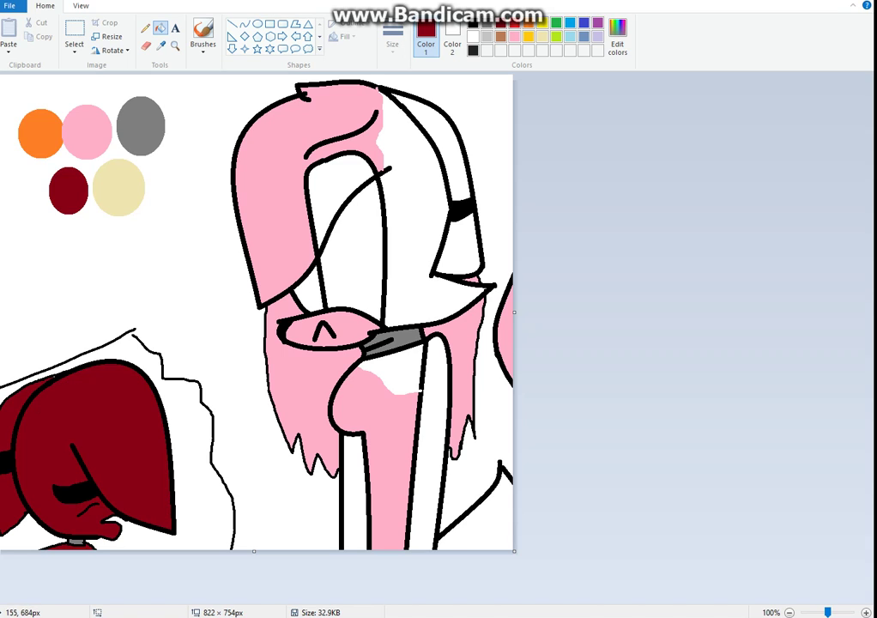
Step: Outline the small character's muzzle area with the sampled cream colour and fill it in cream
{"action": "left_click", "coordinate": [160, 46]}
{"action": "left_click", "coordinate": [118, 189]}
{"action": "left_click", "coordinate": [146, 28]}
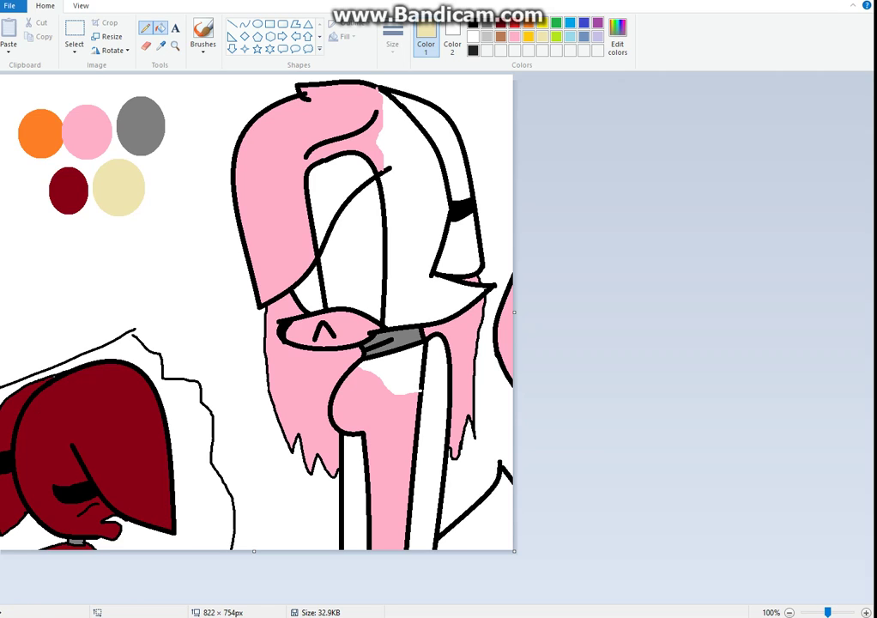
{"action": "left_click_drag", "start_coordinate": [102, 503], "coordinate": [82, 523]}
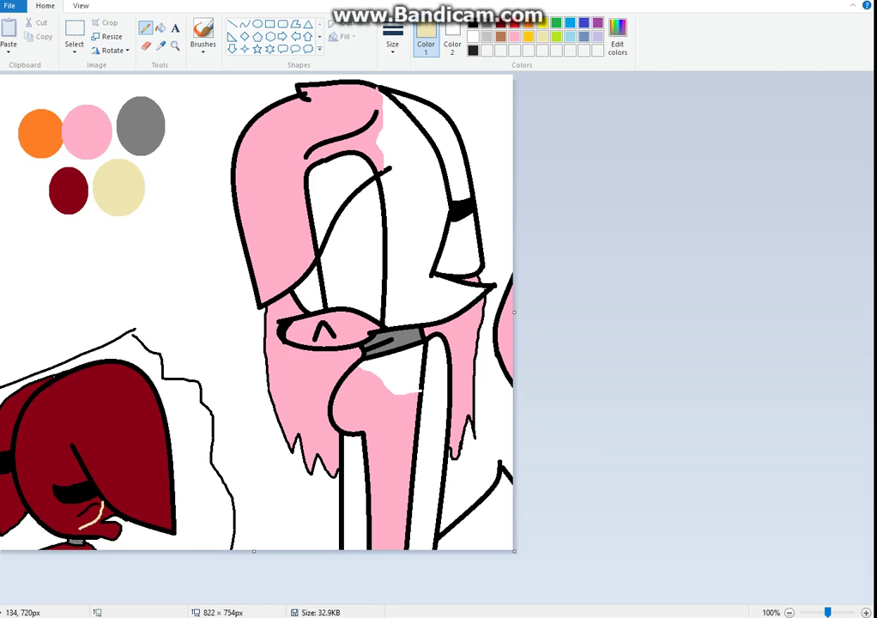
{"action": "left_click", "coordinate": [161, 28]}
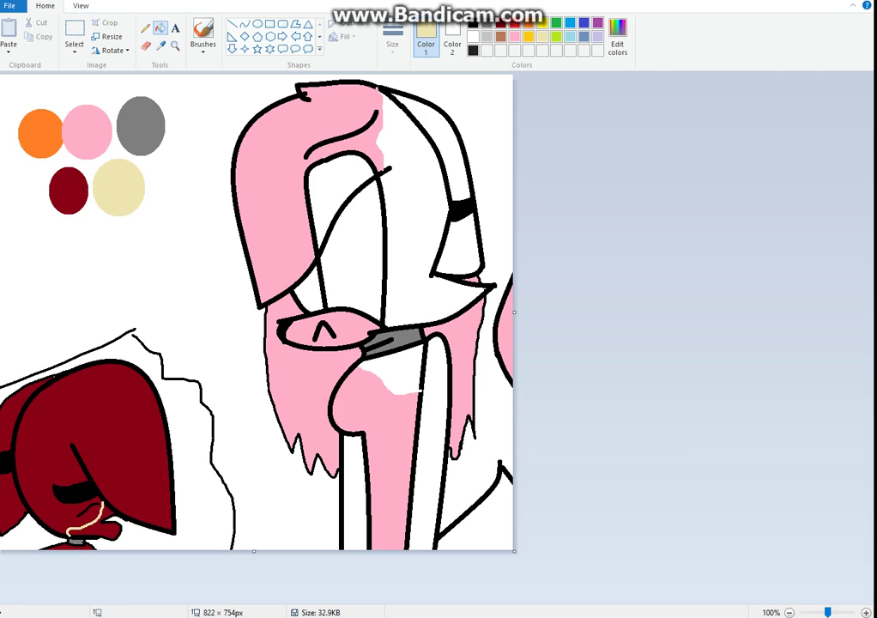
{"action": "left_click", "coordinate": [96, 526]}
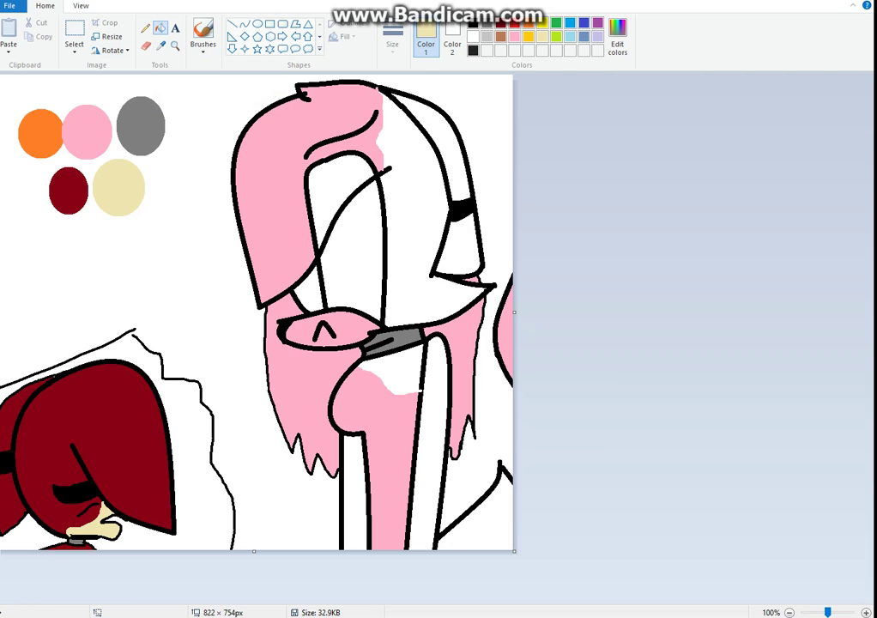
Step: Draw an ellipse of about 67 × 124 px inside the large character's eye in the sampled orange and fill it orange
{"action": "left_click", "coordinate": [161, 46]}
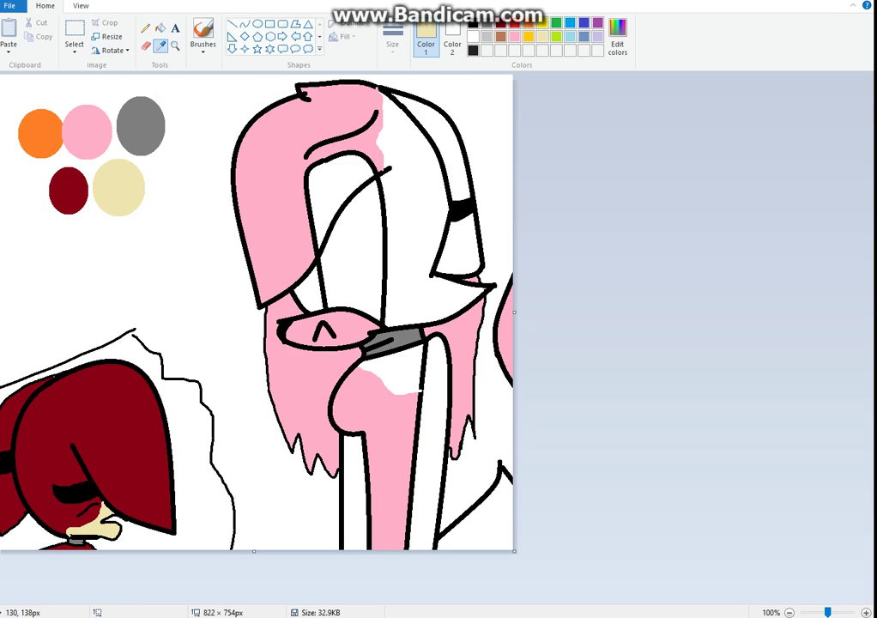
{"action": "left_click", "coordinate": [39, 138]}
{"action": "left_click", "coordinate": [258, 24]}
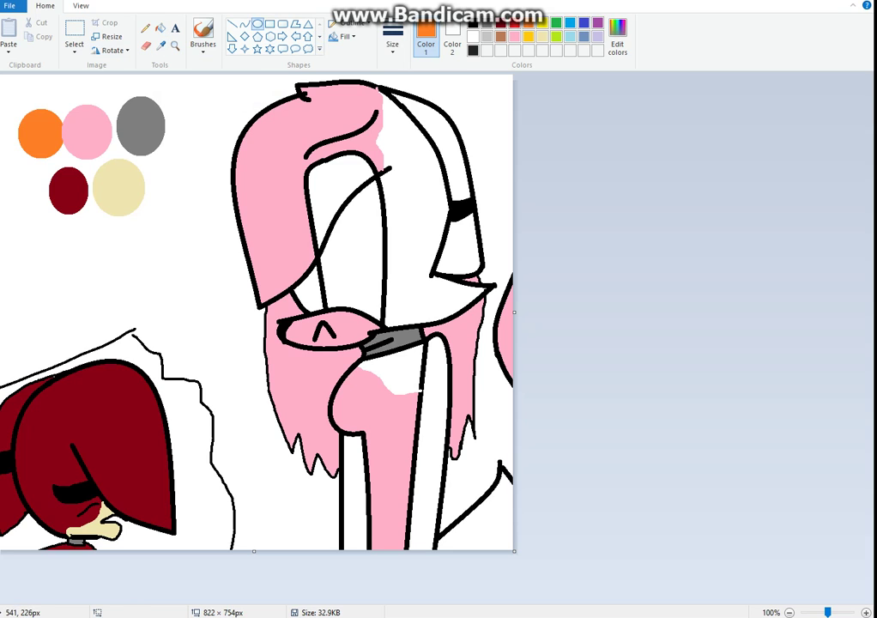
{"action": "left_click_drag", "start_coordinate": [338, 217], "coordinate": [381, 296]}
{"action": "left_click_drag", "start_coordinate": [359, 257], "coordinate": [345, 258]}
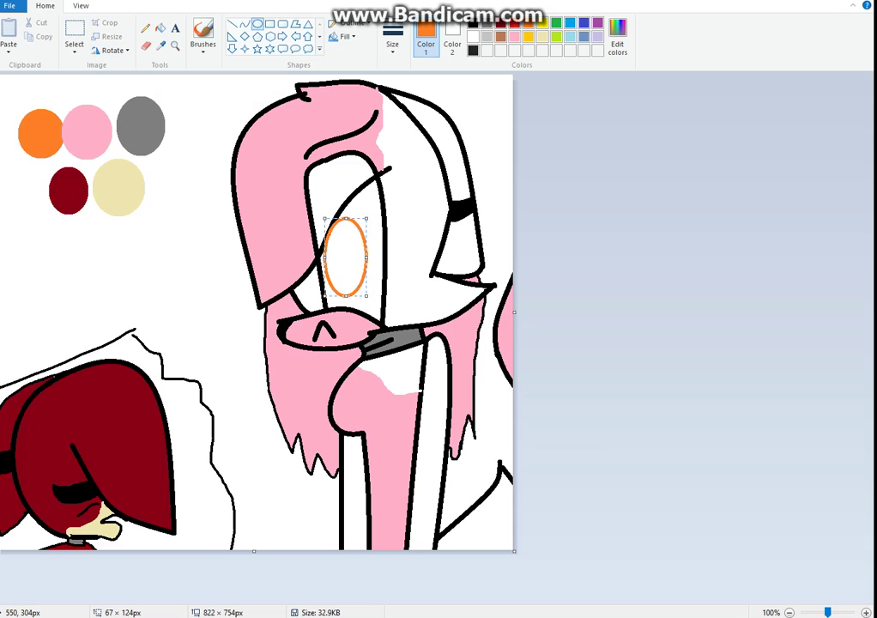
{"action": "left_click", "coordinate": [161, 28]}
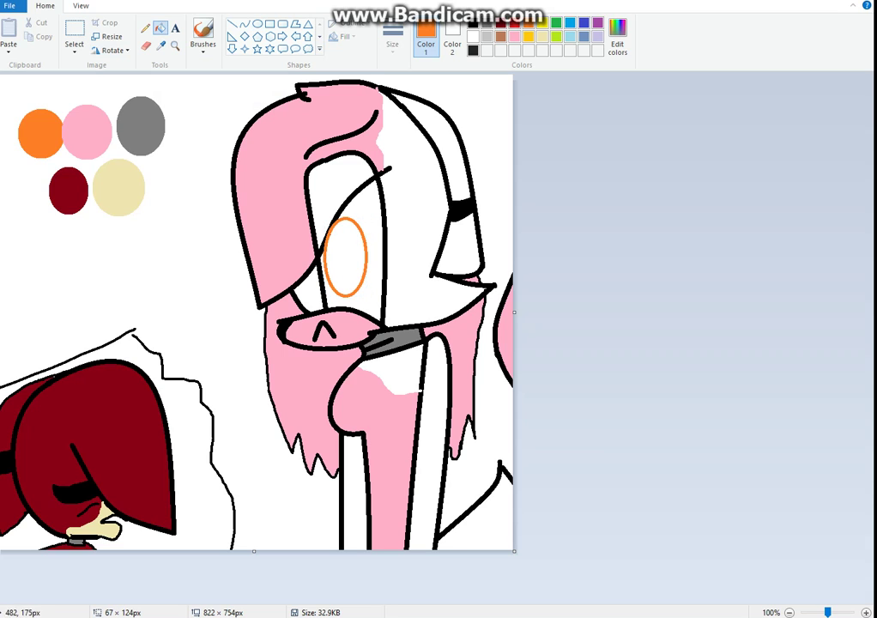
{"action": "left_click", "coordinate": [339, 248]}
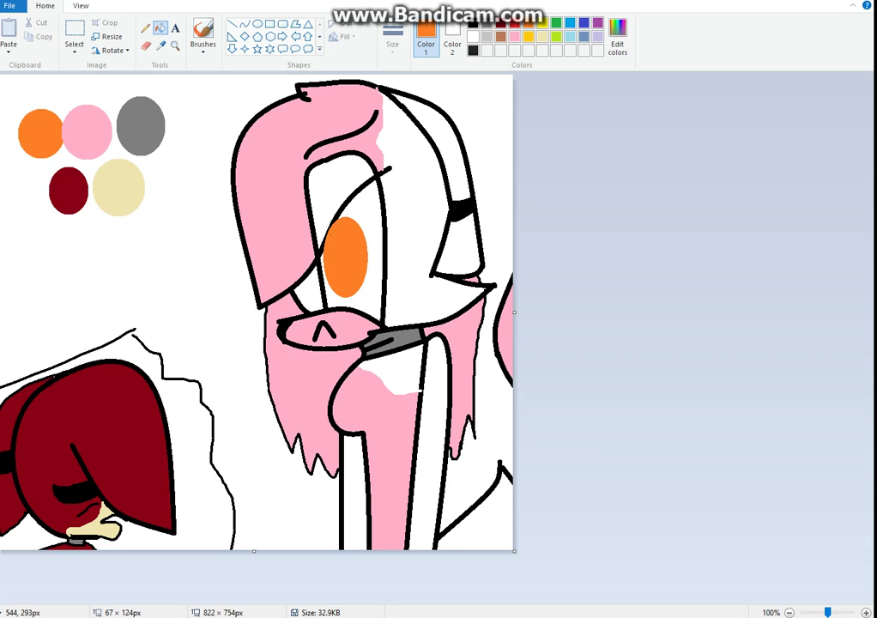
{"action": "key", "text": "alt+Tab"}
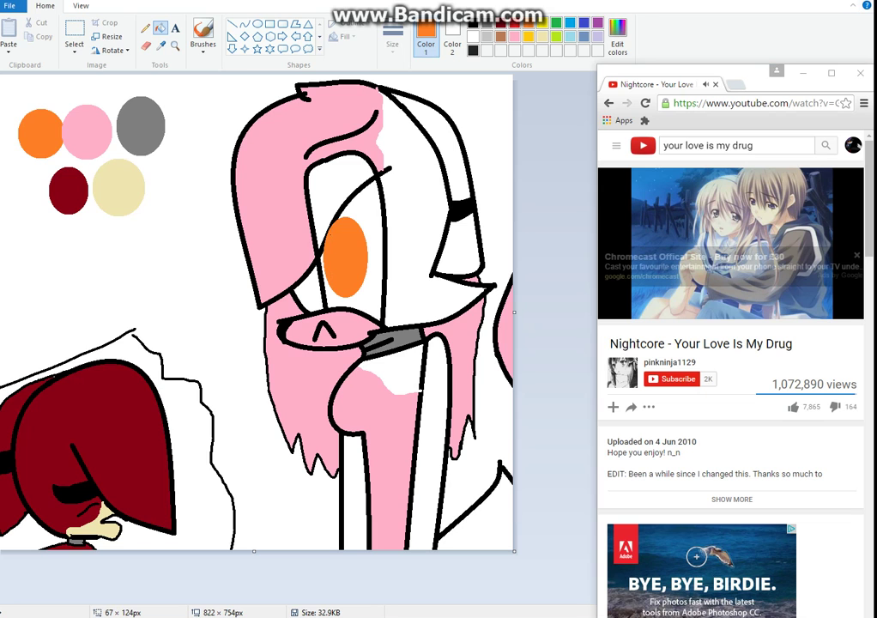
{"action": "key", "text": "alt+Tab"}
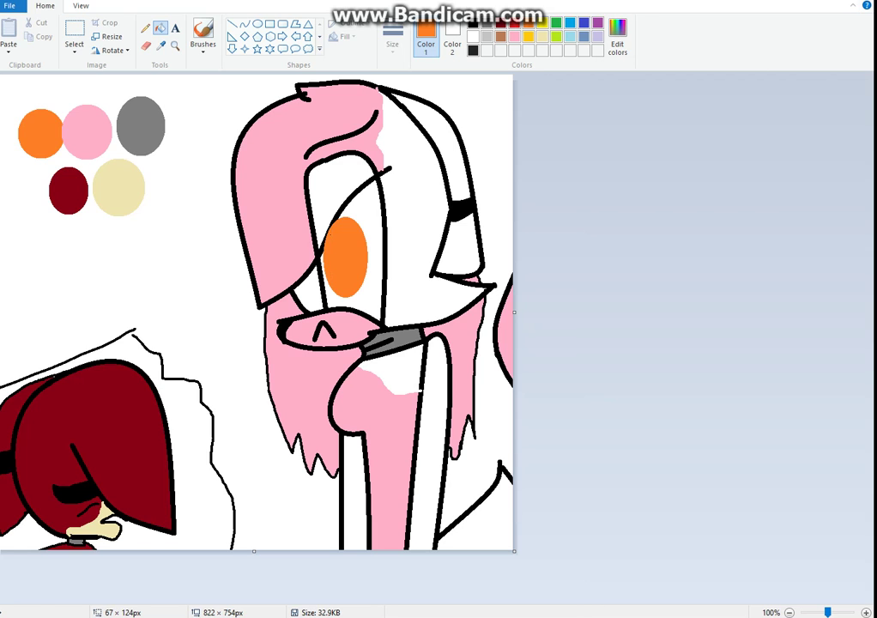
{"action": "left_click", "coordinate": [160, 46]}
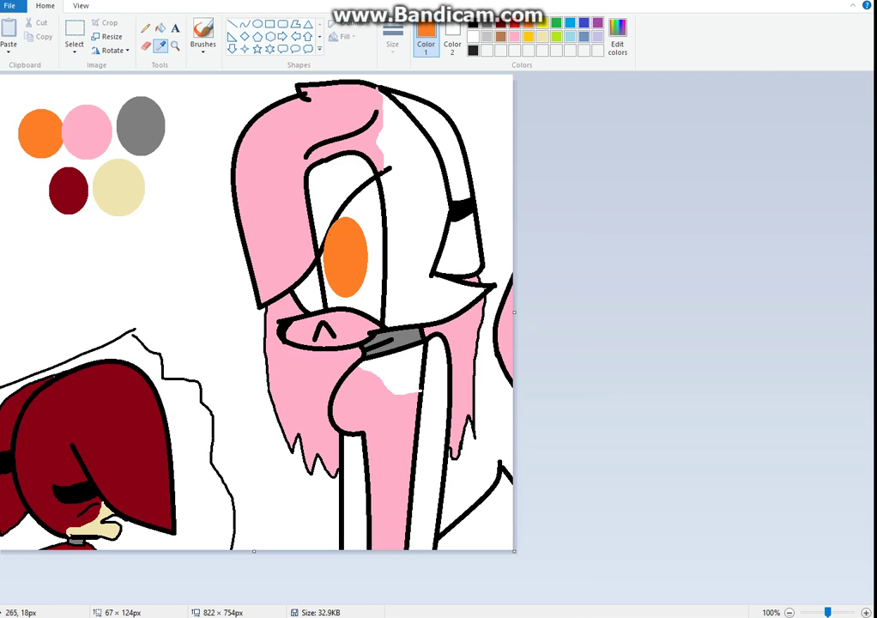
{"action": "left_click", "coordinate": [39, 142]}
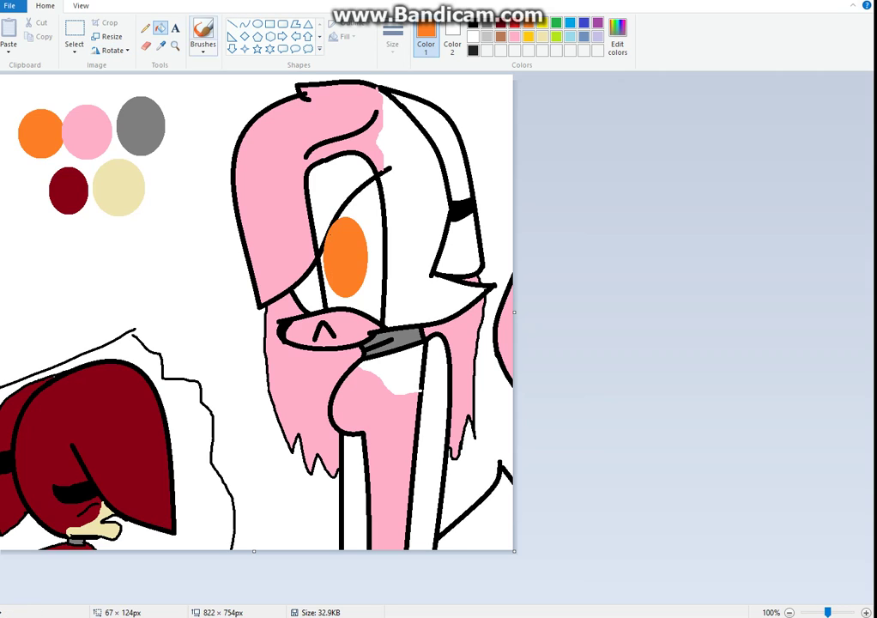
Step: Remove the five reference colour swatches beside the drawing by filling them with white
{"action": "left_click", "coordinate": [473, 36]}
{"action": "left_click", "coordinate": [40, 133]}
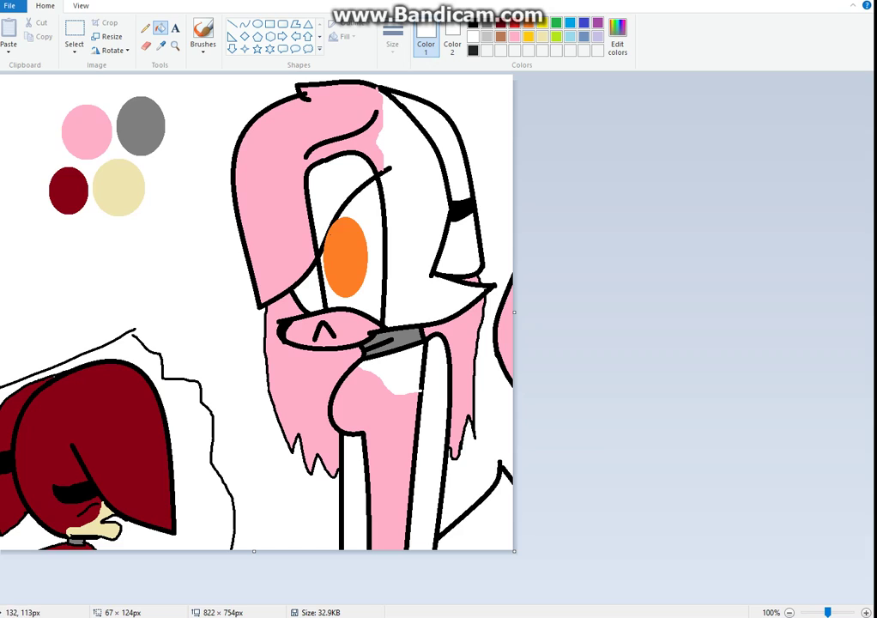
{"action": "left_click", "coordinate": [87, 132]}
{"action": "left_click", "coordinate": [140, 126]}
{"action": "left_click", "coordinate": [118, 187]}
{"action": "left_click", "coordinate": [68, 191]}
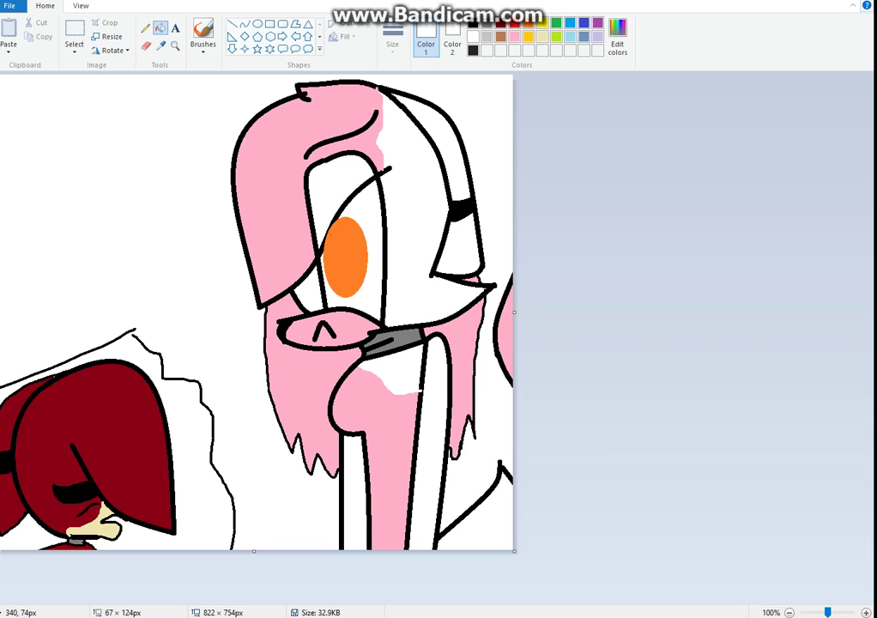
Step: Shade the upper and left parts of the orange iris in black using the Airbrush at its largest size
{"action": "left_click", "coordinate": [160, 45]}
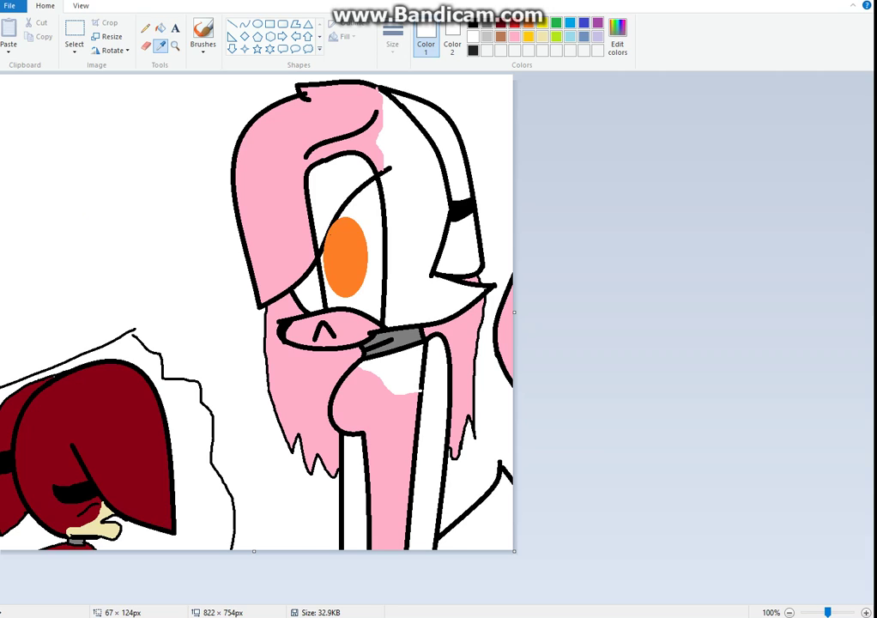
{"action": "left_click", "coordinate": [145, 28]}
{"action": "left_click", "coordinate": [473, 23]}
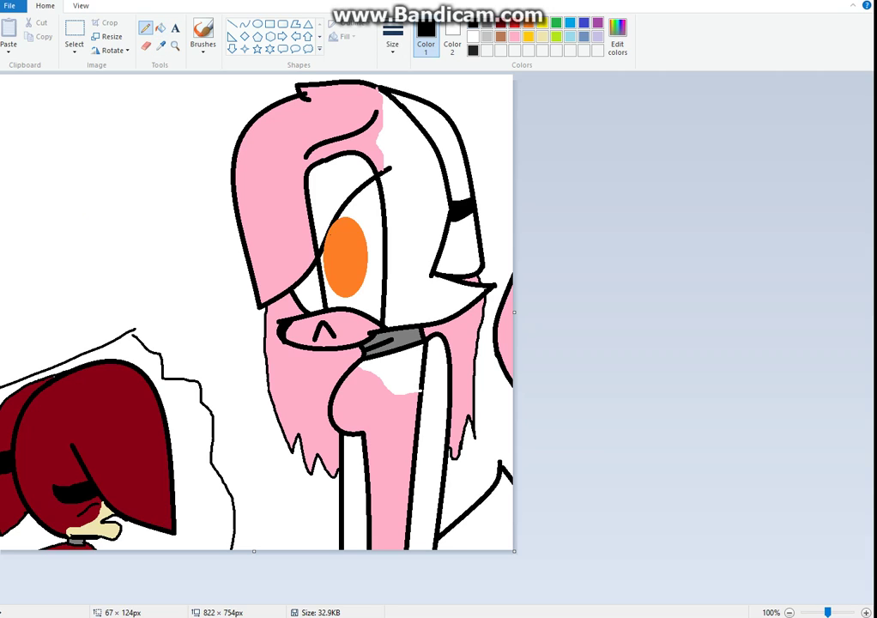
{"action": "left_click", "coordinate": [204, 50]}
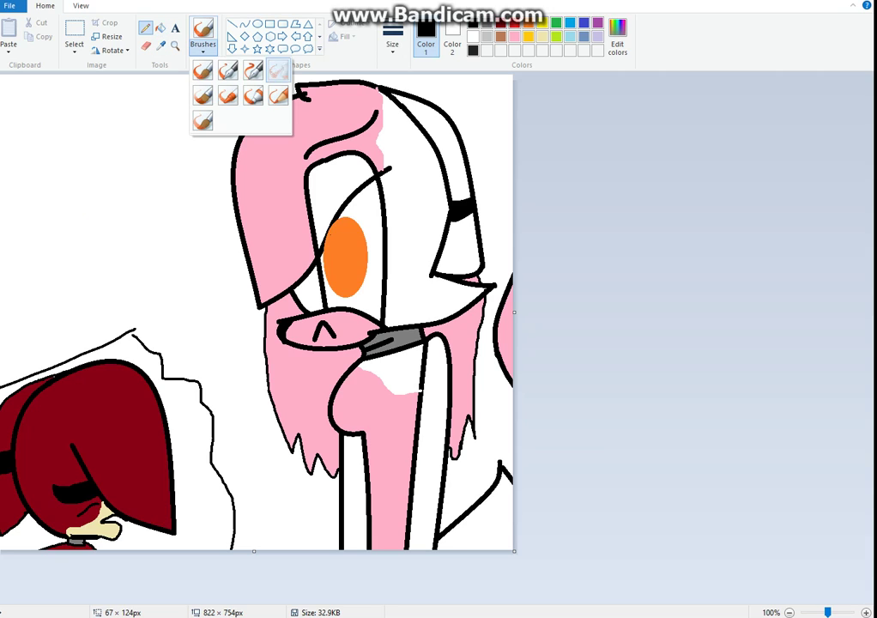
{"action": "left_click", "coordinate": [203, 68]}
{"action": "left_click", "coordinate": [393, 43]}
{"action": "left_click", "coordinate": [421, 147]}
{"action": "mouse_move", "coordinate": [328, 232]}
{"action": "left_mouse_down"}
{"action": "mouse_move", "coordinate": [350, 225]}
{"action": "mouse_move", "coordinate": [342, 230]}
{"action": "mouse_move", "coordinate": [357, 236]}
{"action": "mouse_move", "coordinate": [331, 230]}
{"action": "mouse_move", "coordinate": [324, 266]}
{"action": "mouse_move", "coordinate": [335, 282]}
{"action": "mouse_move", "coordinate": [337, 273]}
{"action": "mouse_move", "coordinate": [319, 259]}
{"action": "mouse_move", "coordinate": [322, 286]}
{"action": "mouse_move", "coordinate": [333, 246]}
{"action": "mouse_move", "coordinate": [354, 258]}
{"action": "mouse_move", "coordinate": [332, 214]}
{"action": "mouse_move", "coordinate": [358, 236]}
{"action": "left_mouse_up"}
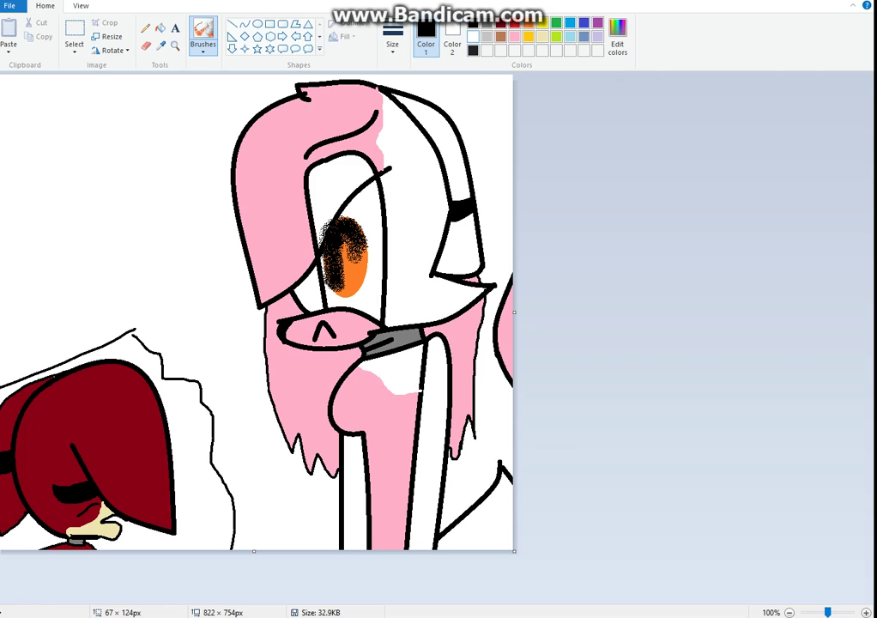
Step: Airbrush white highlights at the bottom and upper right of the iris
{"action": "left_click", "coordinate": [473, 36]}
{"action": "left_click_drag", "start_coordinate": [343, 296], "coordinate": [349, 293]}
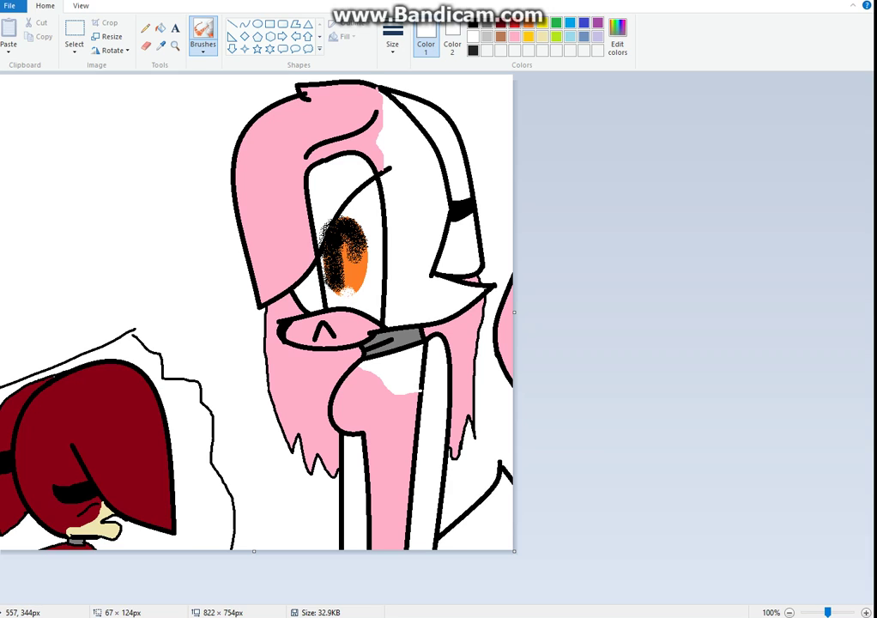
{"action": "left_click_drag", "start_coordinate": [358, 220], "coordinate": [353, 228]}
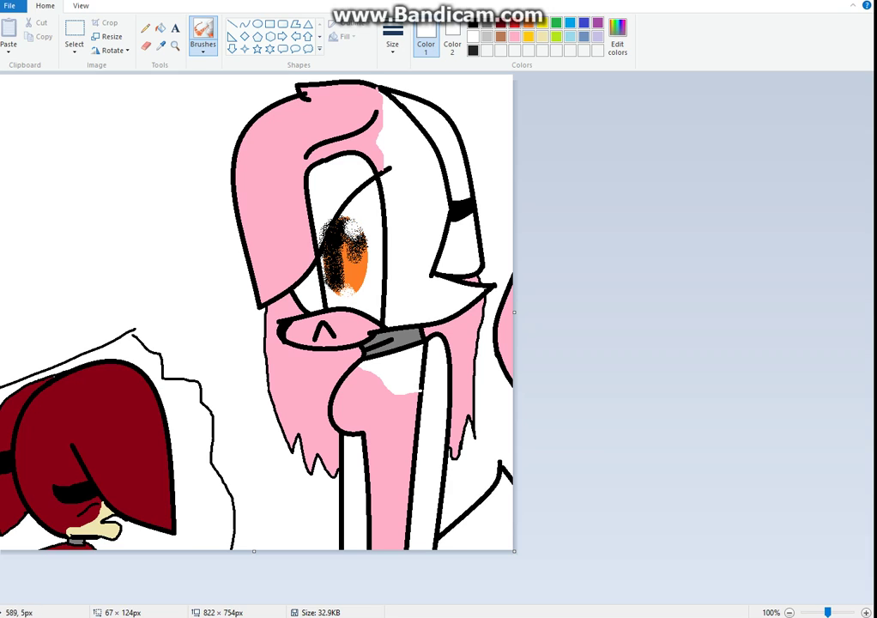
Step: Add small white sparkle dots across the iris with progressively smaller Airbrush sizes
{"action": "left_click", "coordinate": [393, 36]}
{"action": "left_click", "coordinate": [421, 122]}
{"action": "left_click", "coordinate": [338, 266]}
{"action": "left_click", "coordinate": [335, 265]}
{"action": "left_click", "coordinate": [351, 249]}
{"action": "left_click", "coordinate": [353, 261]}
{"action": "left_click", "coordinate": [392, 36]}
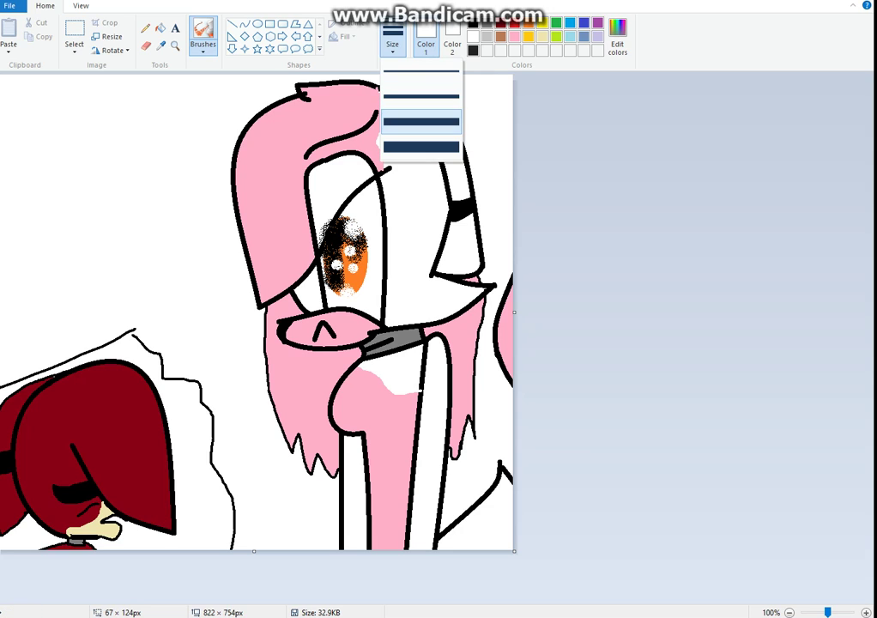
{"action": "left_click", "coordinate": [420, 97]}
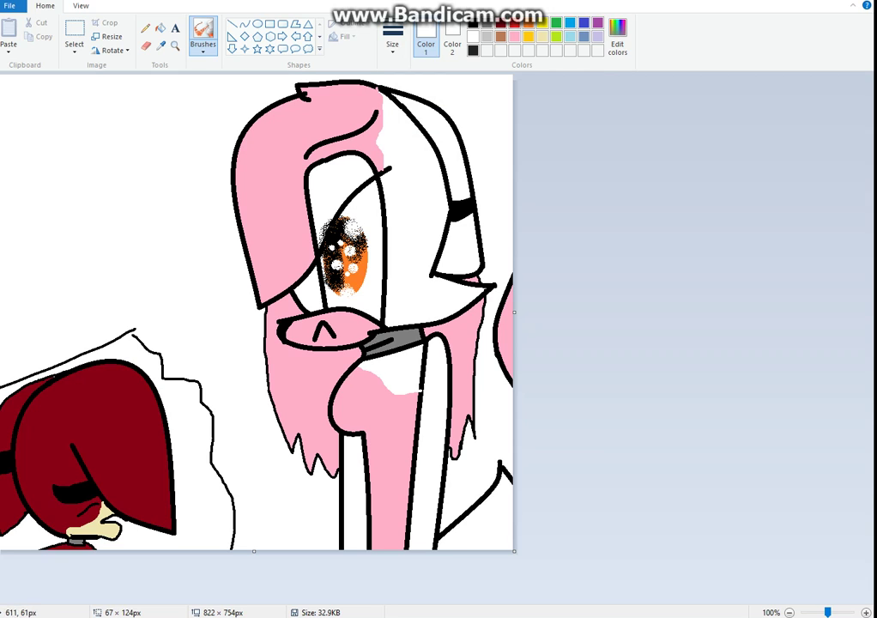
{"action": "left_click", "coordinate": [392, 36]}
{"action": "left_click", "coordinate": [421, 74]}
Step: Fill the upper eyelid area of the large character's eye with pink
{"action": "left_click", "coordinate": [160, 28]}
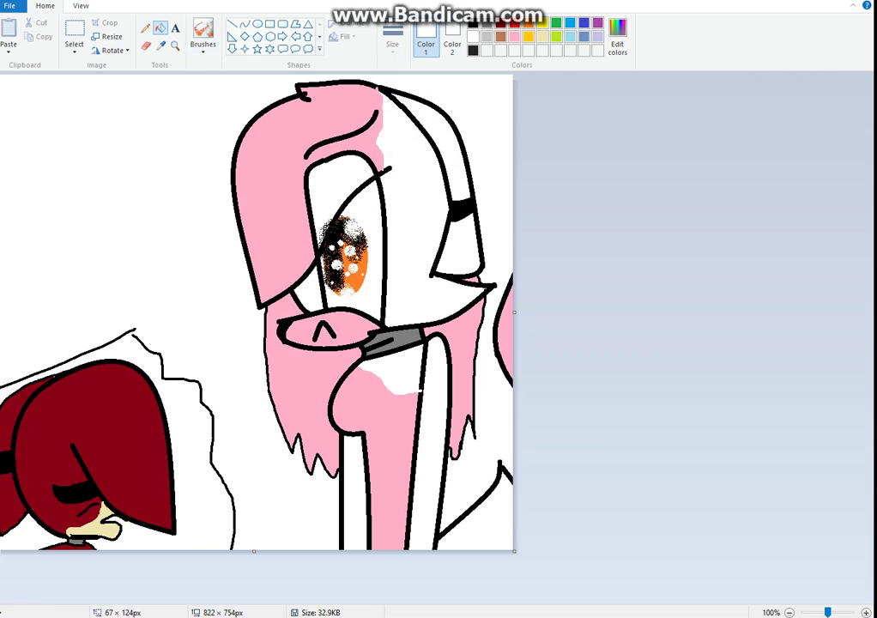
{"action": "left_click", "coordinate": [515, 36]}
{"action": "left_click", "coordinate": [350, 174]}
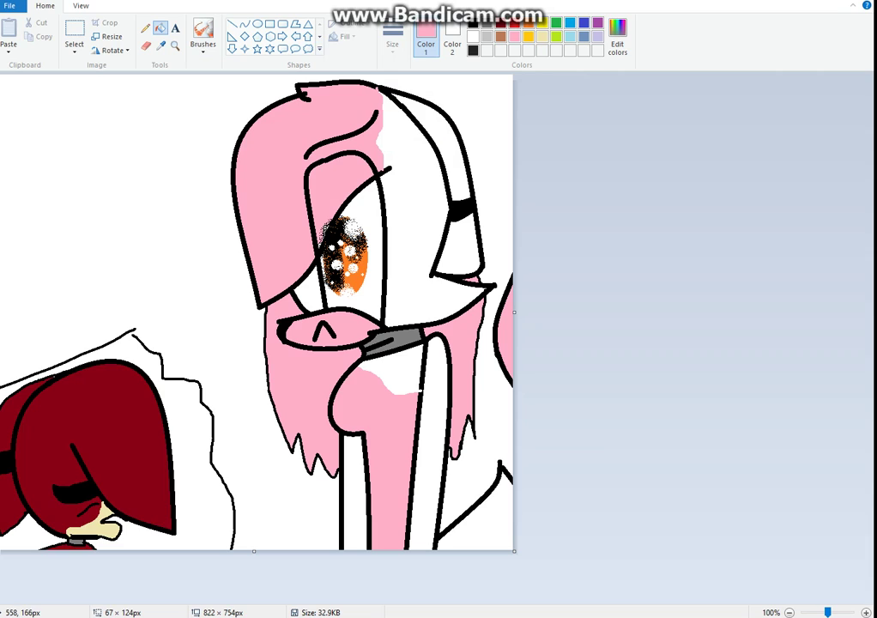
Step: Fill the white background around both characters with dark gray
{"action": "left_click", "coordinate": [145, 28]}
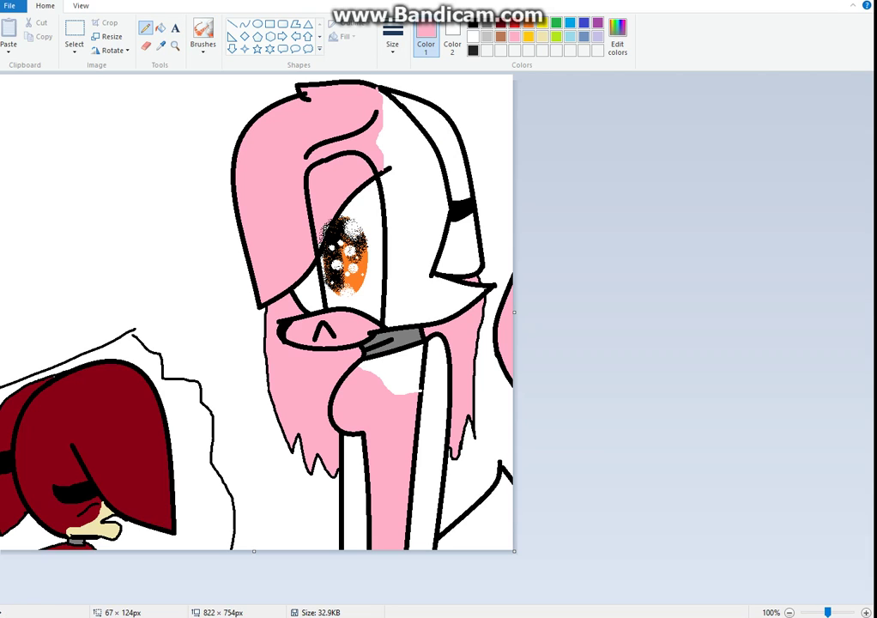
{"action": "left_click", "coordinate": [160, 28]}
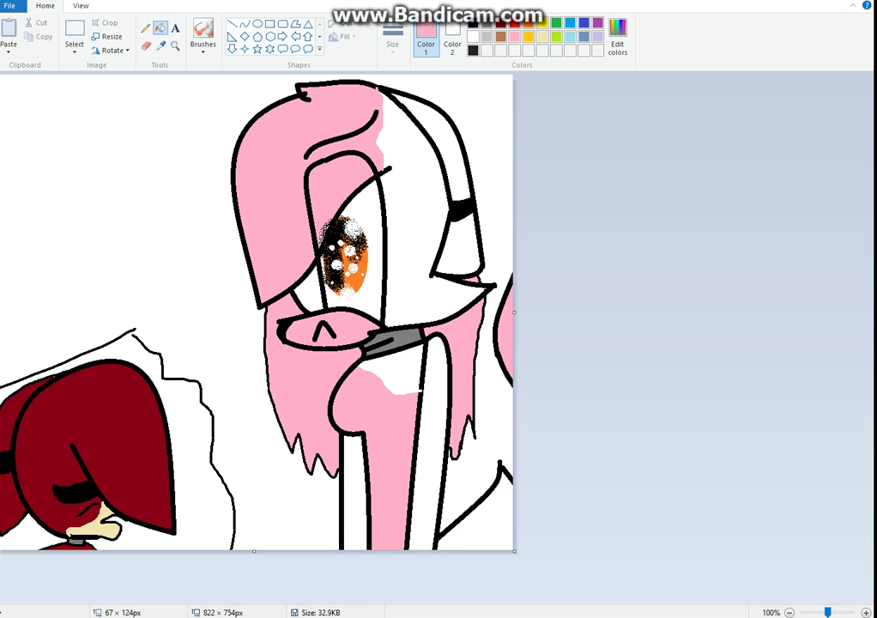
{"action": "left_click", "coordinate": [487, 21]}
{"action": "left_click", "coordinate": [93, 162]}
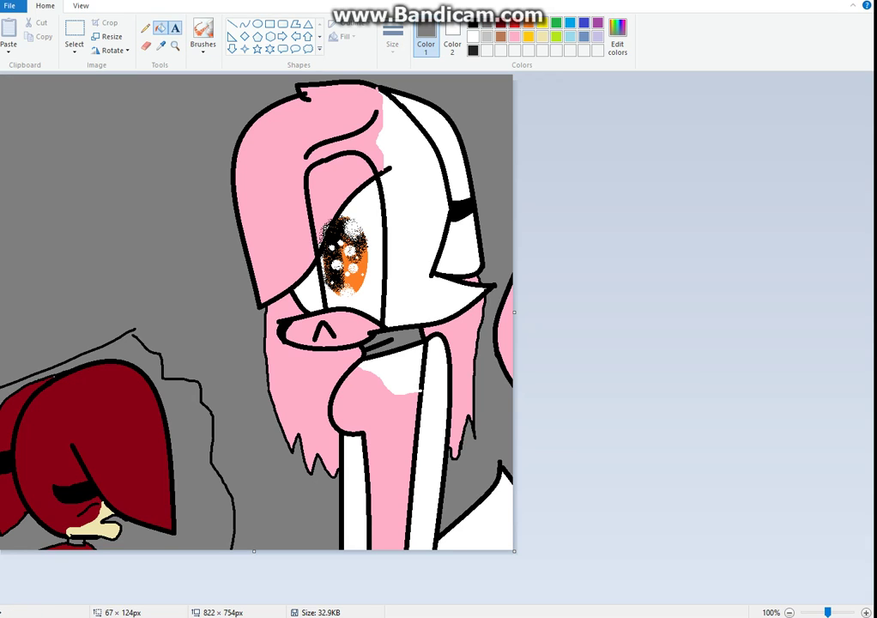
Step: Place a text box above the small red character's head and set its text to red at size 36
{"action": "left_click", "coordinate": [174, 29]}
{"action": "left_click_drag", "start_coordinate": [24, 365], "coordinate": [513, 314]}
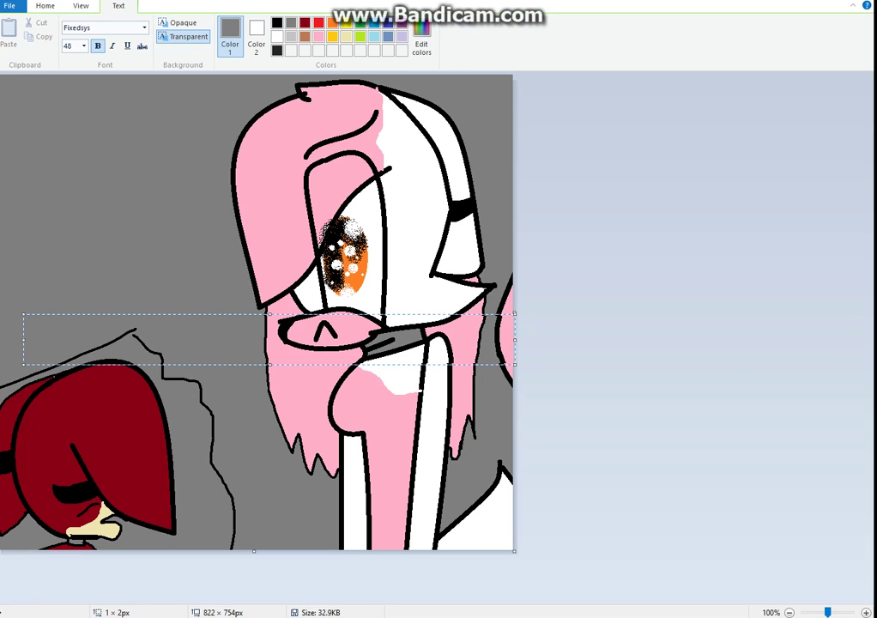
{"action": "left_click", "coordinate": [319, 21]}
{"action": "left_click", "coordinate": [83, 46]}
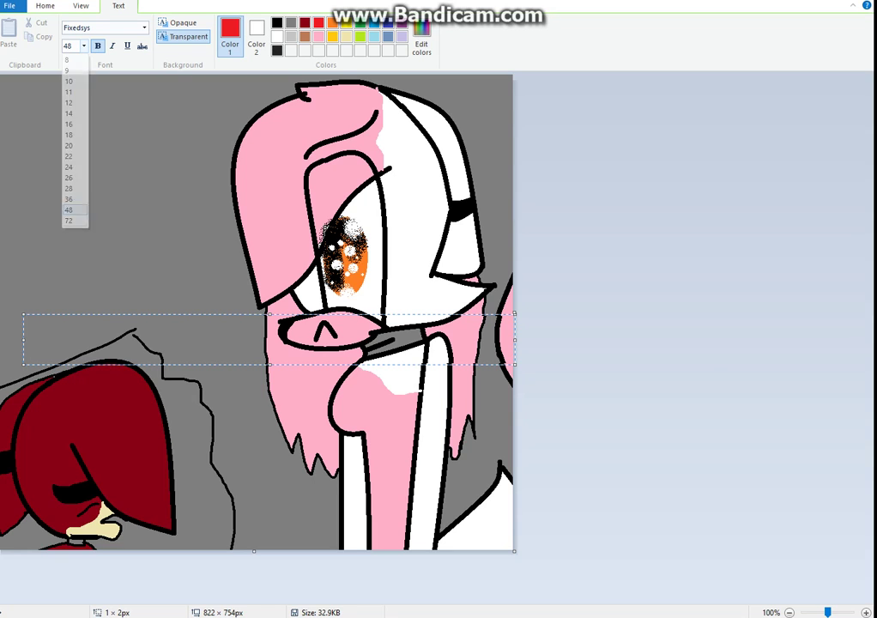
{"action": "left_click", "coordinate": [83, 46]}
{"action": "left_click", "coordinate": [83, 46]}
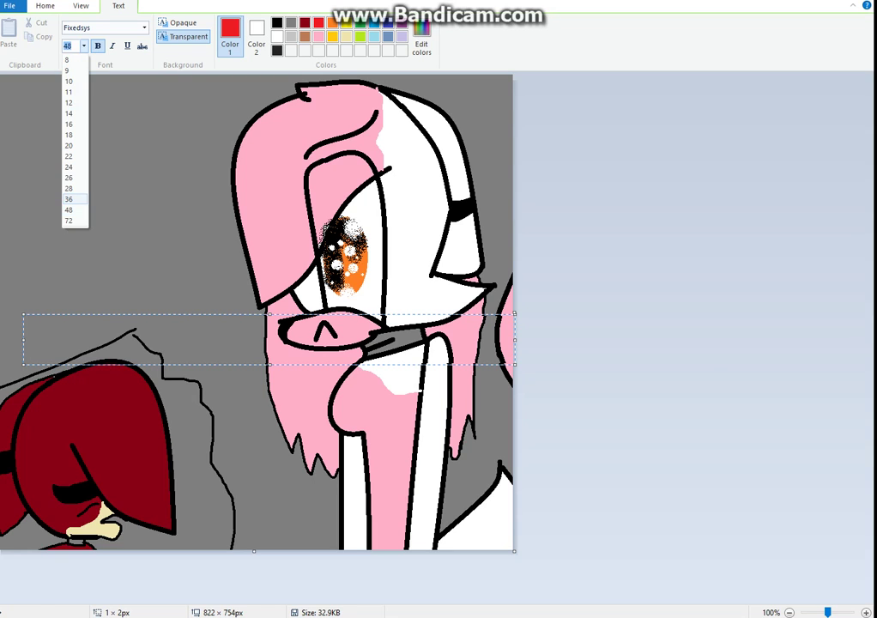
{"action": "left_click", "coordinate": [60, 163]}
{"action": "left_click_drag", "start_coordinate": [247, 314], "coordinate": [241, 318]}
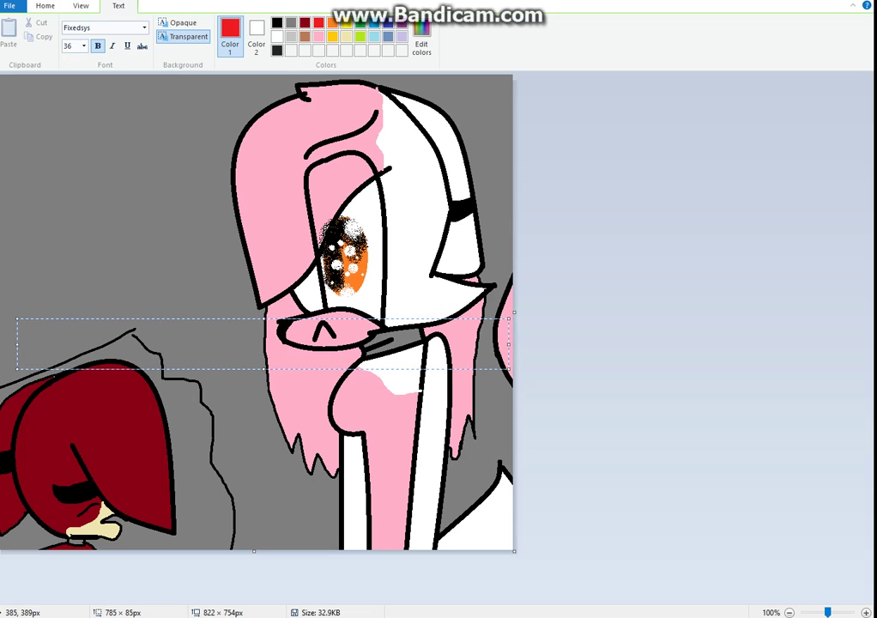
Step: Narrow the text box to the small character's width and enter "some ones sexy" in it
{"action": "left_click_drag", "start_coordinate": [510, 344], "coordinate": [176, 345]}
{"action": "type", "text": "som"}
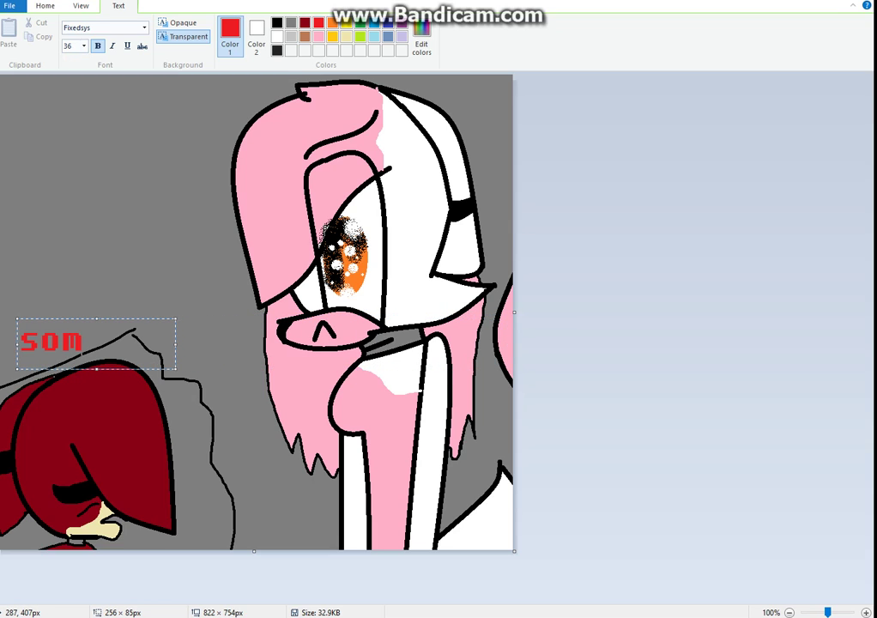
{"action": "type", "text": "e ones"}
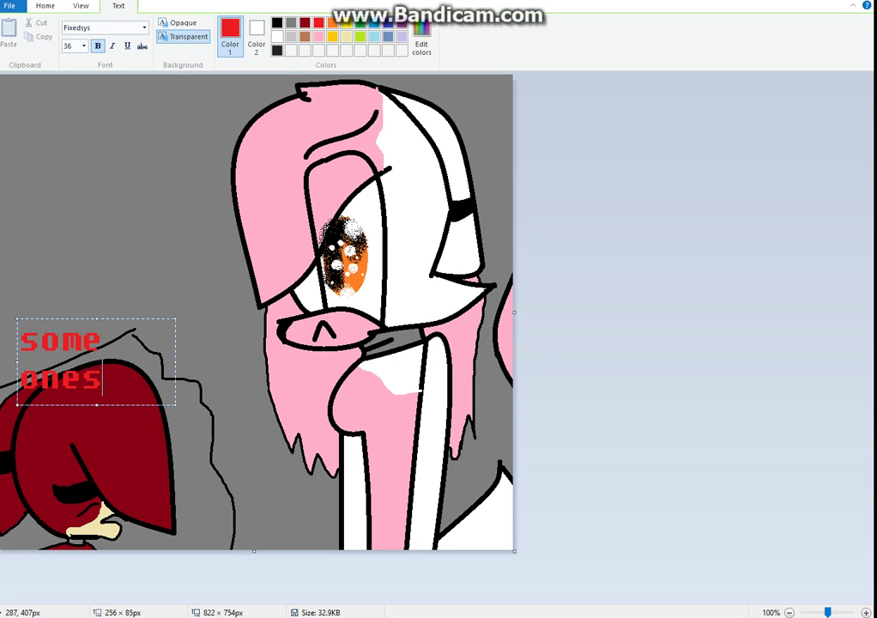
{"action": "type", "text": " sexy"}
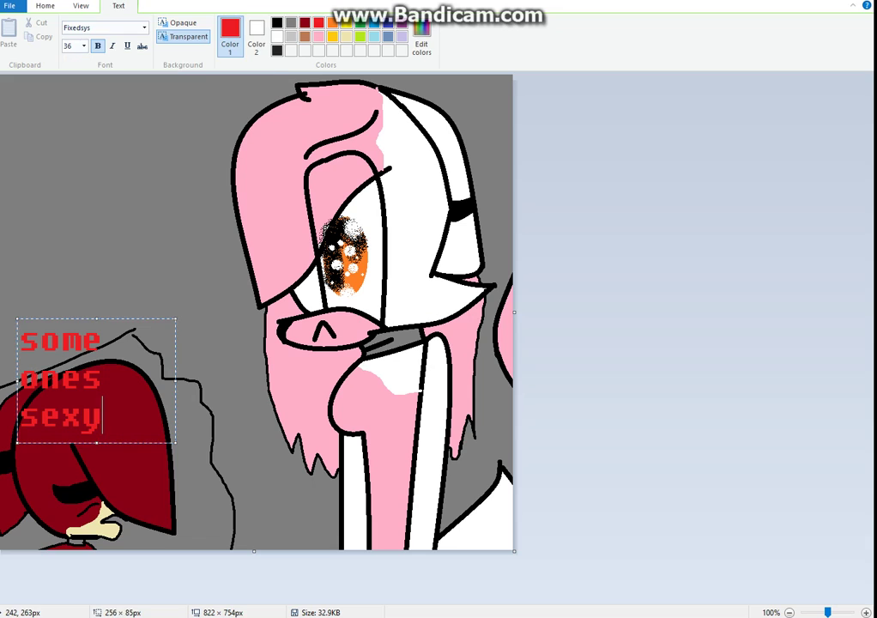
{"action": "left_click", "coordinate": [147, 253]}
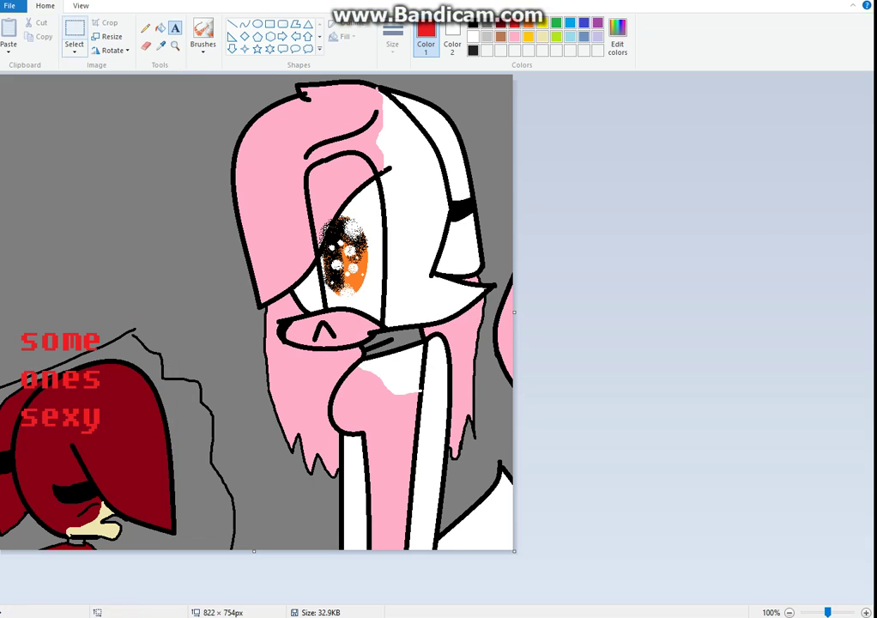
Step: Pencil a short red stroke below the red text and write a small black "LOL" beside the small character's face
{"action": "left_click", "coordinate": [146, 28]}
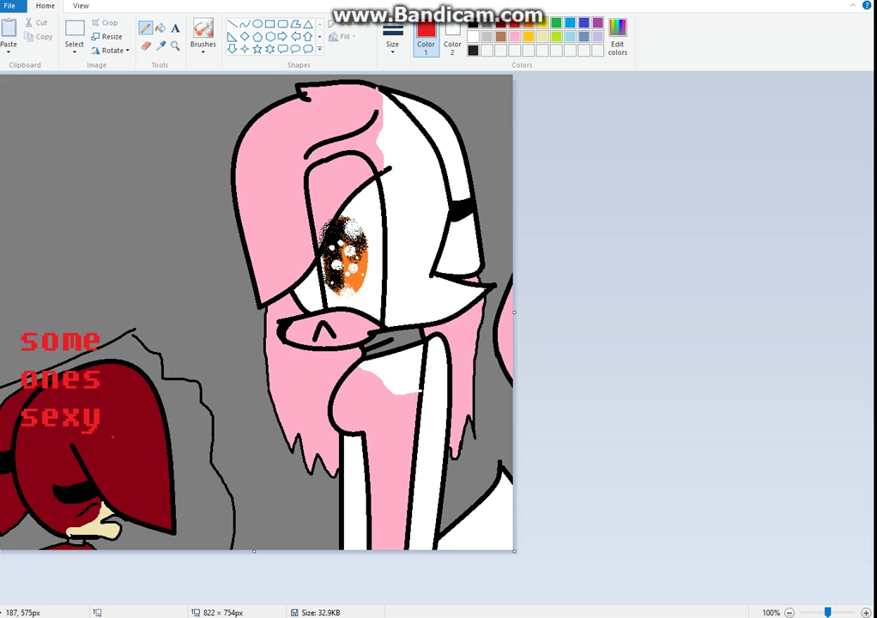
{"action": "left_click_drag", "start_coordinate": [113, 437], "coordinate": [114, 453]}
{"action": "left_click", "coordinate": [472, 24]}
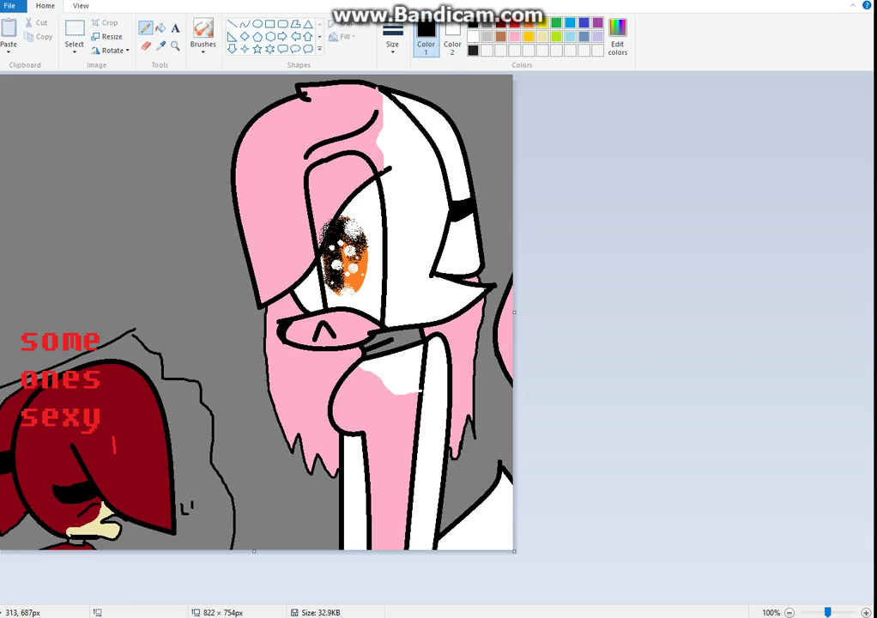
{"action": "left_click_drag", "start_coordinate": [196, 509], "coordinate": [205, 502]}
{"action": "mouse_move", "coordinate": [173, 195]}
{"action": "left_mouse_down"}
{"action": "mouse_move", "coordinate": [182, 163]}
{"action": "mouse_move", "coordinate": [194, 182]}
{"action": "left_mouse_up"}
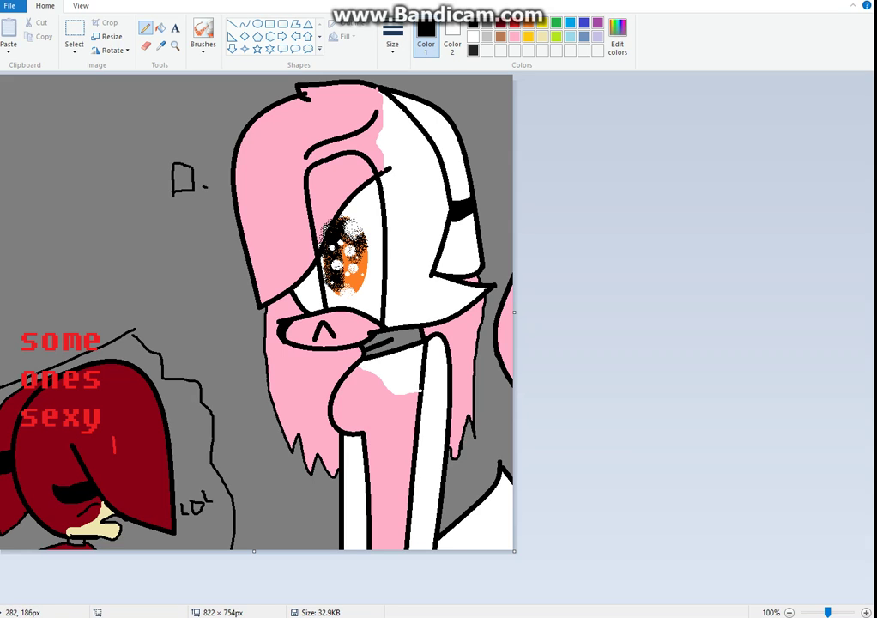
{"action": "left_click_drag", "start_coordinate": [159, 127], "coordinate": [160, 153]}
{"action": "left_click_drag", "start_coordinate": [187, 120], "coordinate": [193, 146]}
{"action": "key", "text": "ctrl+z"}
{"action": "key", "text": "ctrl+z"}
{"action": "key", "text": "ctrl+z"}
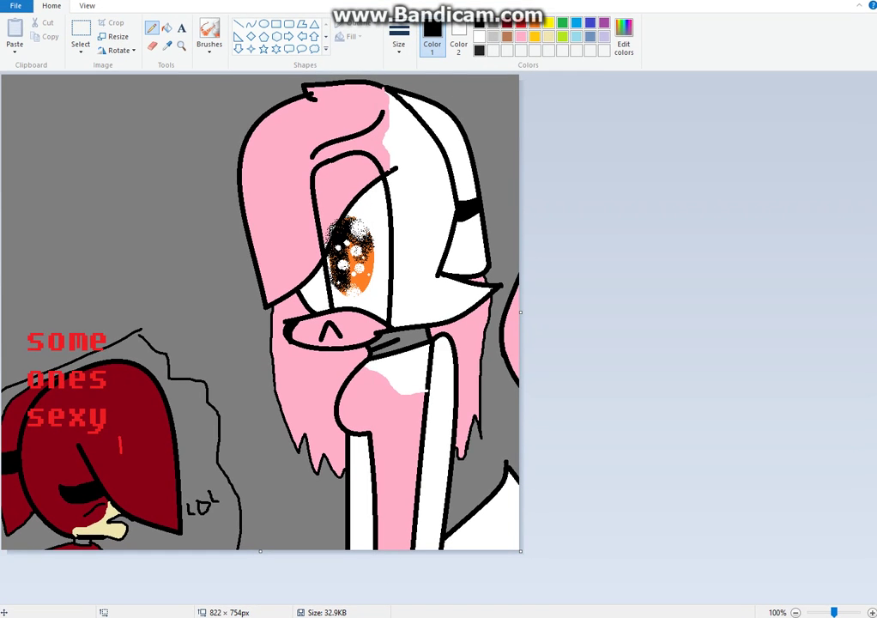
Step: Add a pink ":O" text beside the top of the large character's head, with a short pink pencil tick beneath it
{"action": "left_click", "coordinate": [181, 27]}
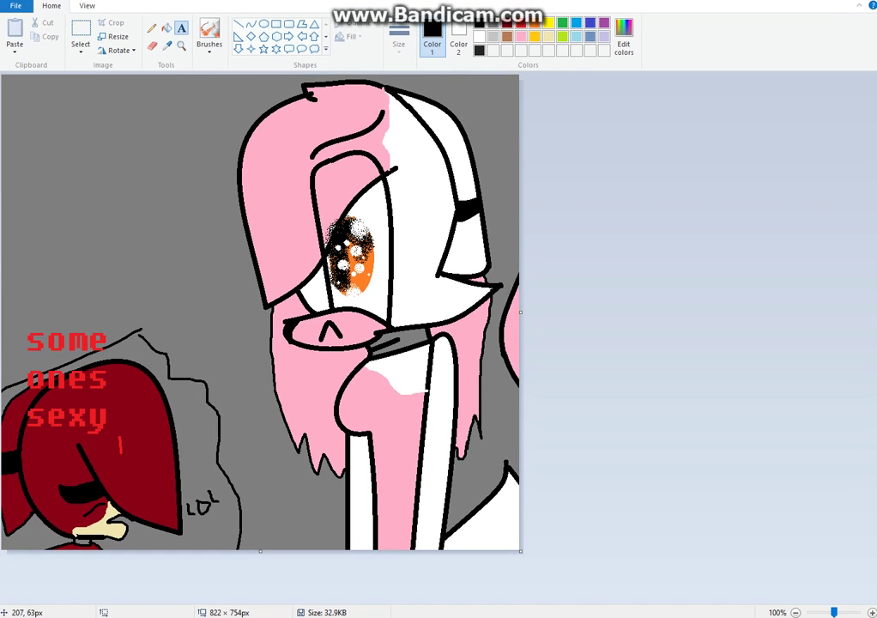
{"action": "left_click_drag", "start_coordinate": [114, 101], "coordinate": [521, 142]}
{"action": "left_click", "coordinate": [325, 37]}
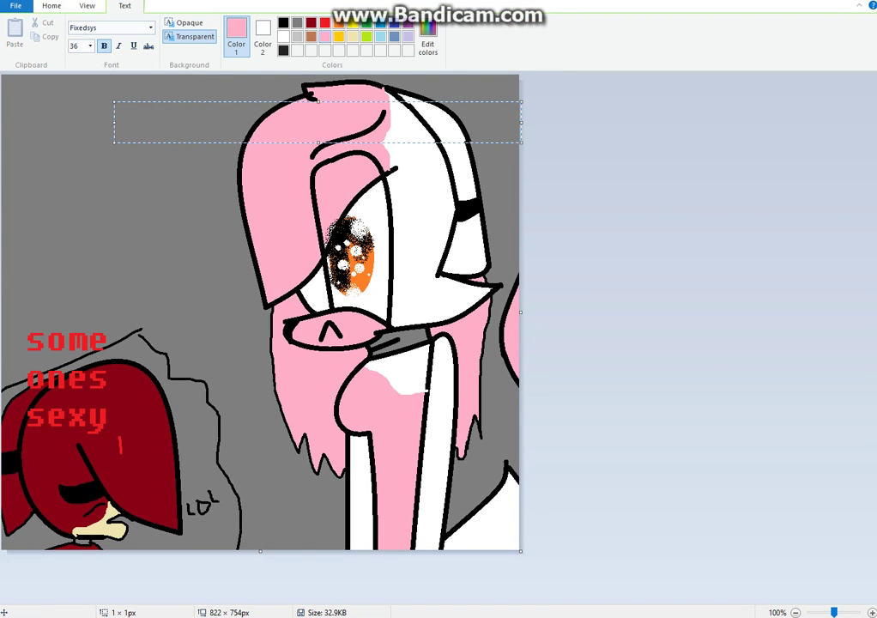
{"action": "type", "text": ":D"}
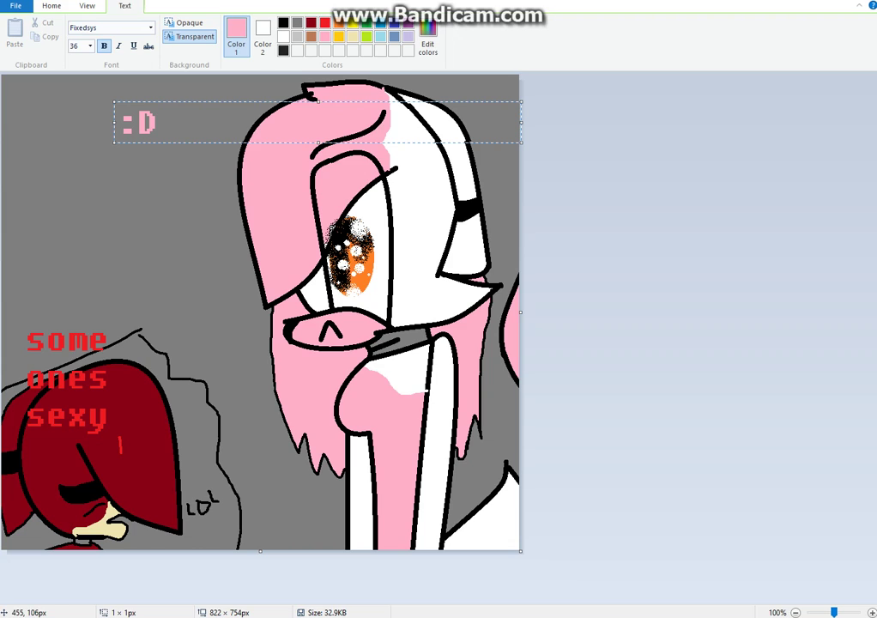
{"action": "key", "text": "BackSpace"}
{"action": "type", "text": "O"}
{"action": "left_click_drag", "start_coordinate": [114, 102], "coordinate": [185, 94]}
{"action": "left_click", "coordinate": [233, 215]}
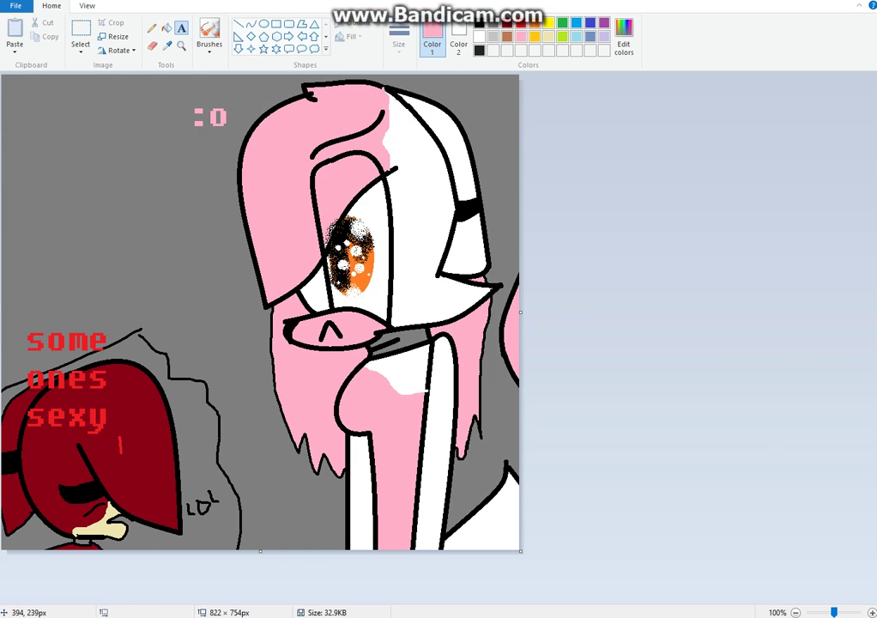
{"action": "left_click", "coordinate": [152, 29]}
{"action": "left_click_drag", "start_coordinate": [227, 131], "coordinate": [232, 136]}
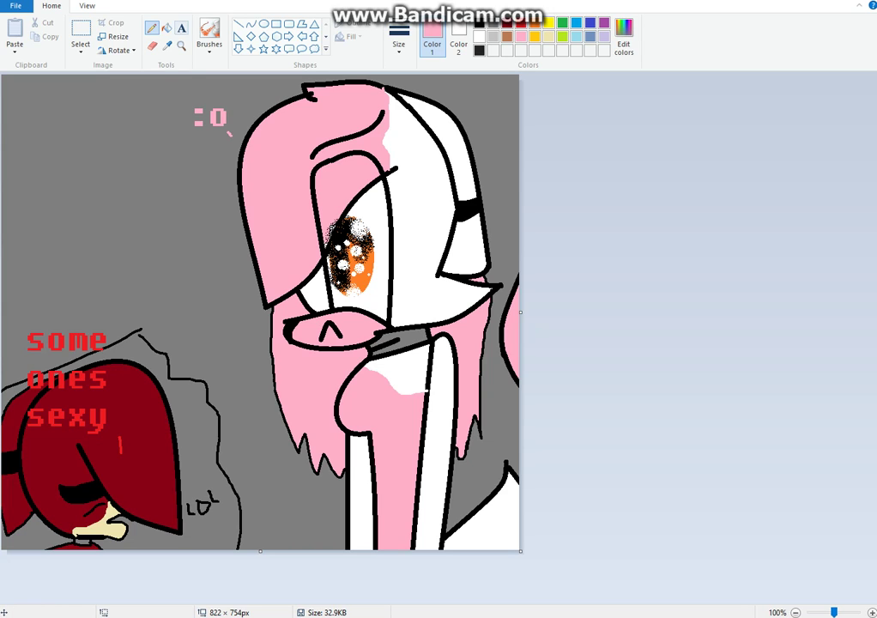
Step: Fill the area below the black band on the large character's head with light pink, leaving a small white patch at the band
{"action": "left_click", "coordinate": [166, 27]}
{"action": "left_click", "coordinate": [151, 27]}
{"action": "left_click", "coordinate": [166, 27]}
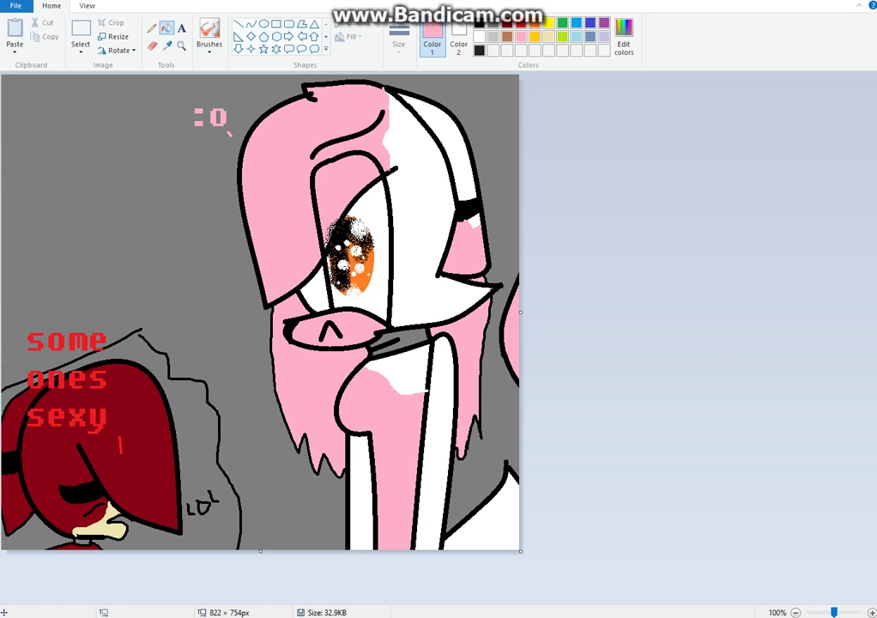
Step: Mix a darker pink (RGB 255, 74, 133), outline a shadow down the large character's front hair and fill its inner side
{"action": "left_click", "coordinate": [624, 34]}
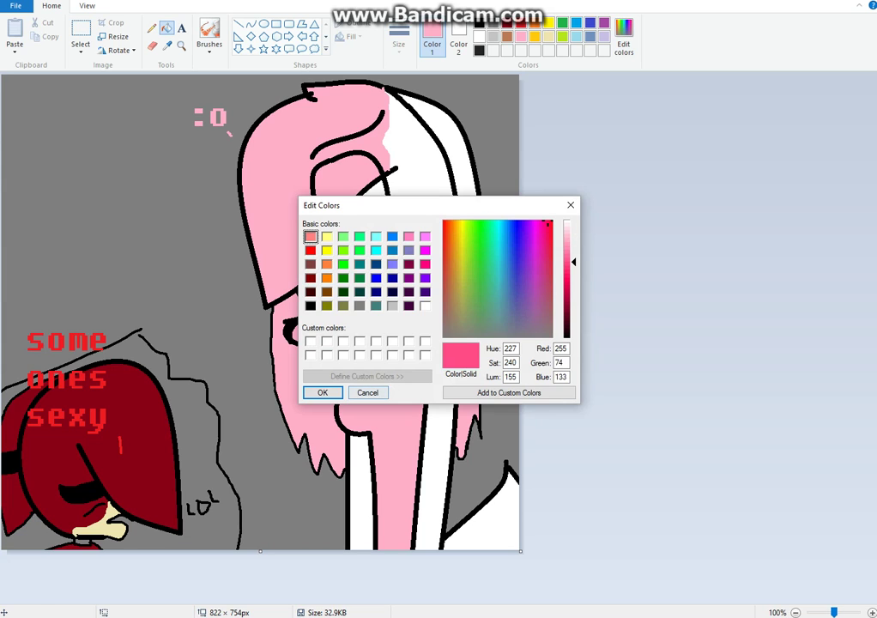
{"action": "left_click", "coordinate": [323, 392]}
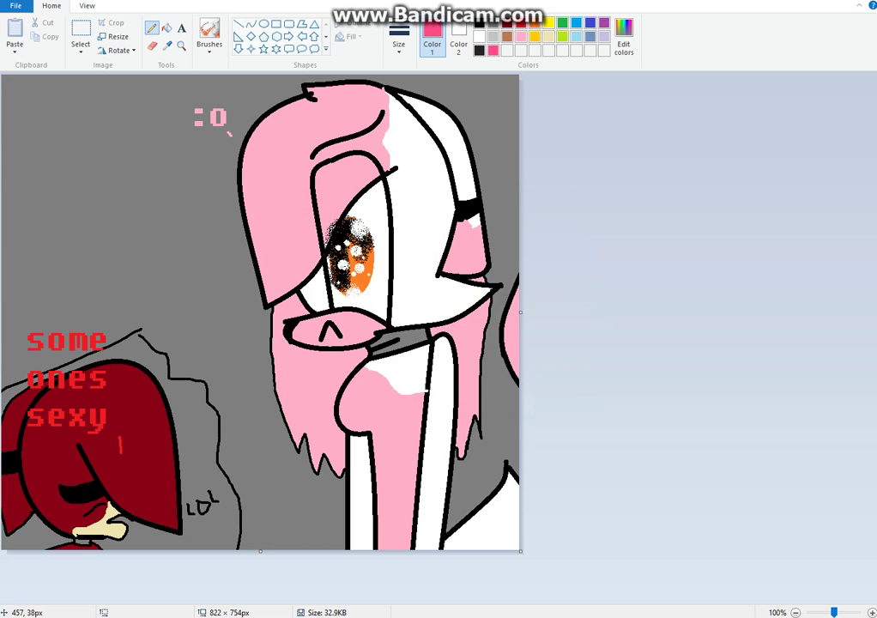
{"action": "mouse_move", "coordinate": [260, 271]}
{"action": "left_mouse_down"}
{"action": "mouse_move", "coordinate": [276, 243]}
{"action": "mouse_move", "coordinate": [277, 168]}
{"action": "mouse_move", "coordinate": [289, 144]}
{"action": "mouse_move", "coordinate": [330, 120]}
{"action": "mouse_move", "coordinate": [346, 88]}
{"action": "left_mouse_up"}
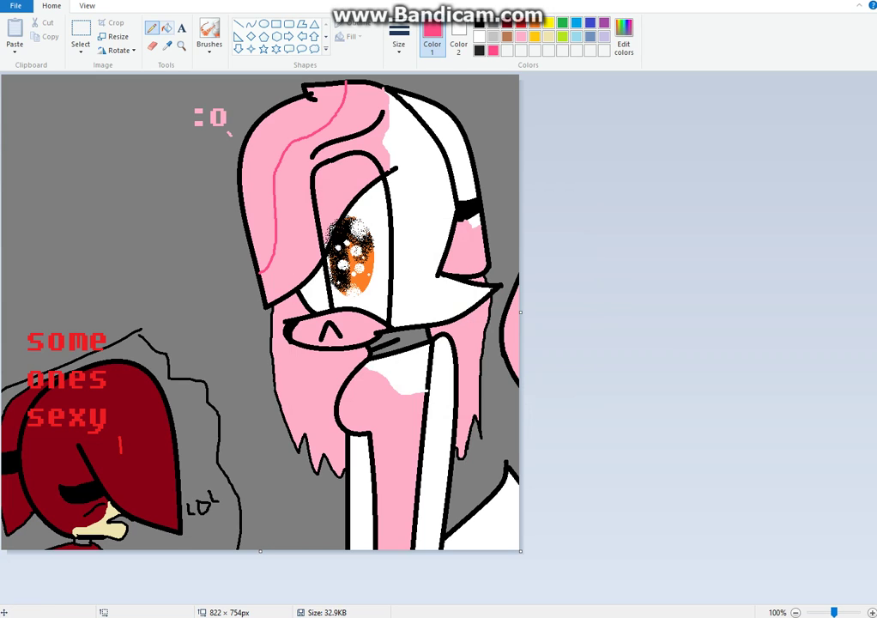
{"action": "left_click", "coordinate": [166, 27]}
{"action": "left_click", "coordinate": [289, 229]}
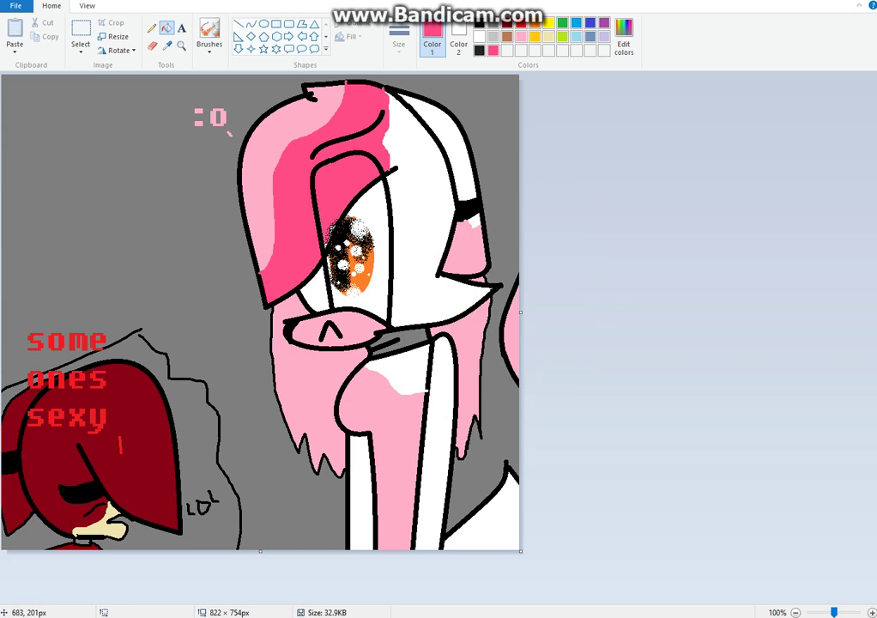
Step: Fill the hair on the far side of the head with darker pink and shade the inner part of the hair hanging below the muzzle
{"action": "left_click", "coordinate": [464, 265]}
{"action": "left_click", "coordinate": [455, 360]}
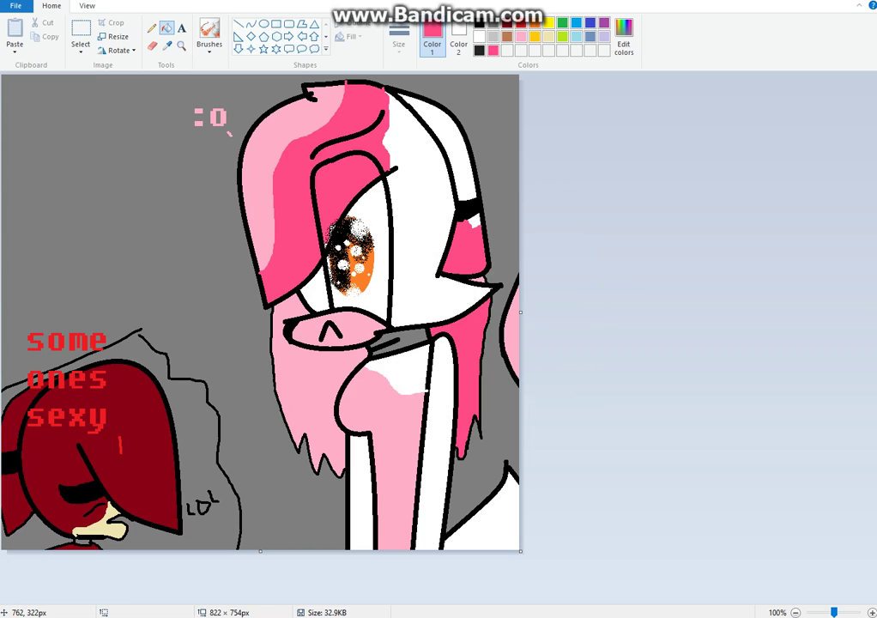
{"action": "left_click", "coordinate": [152, 27]}
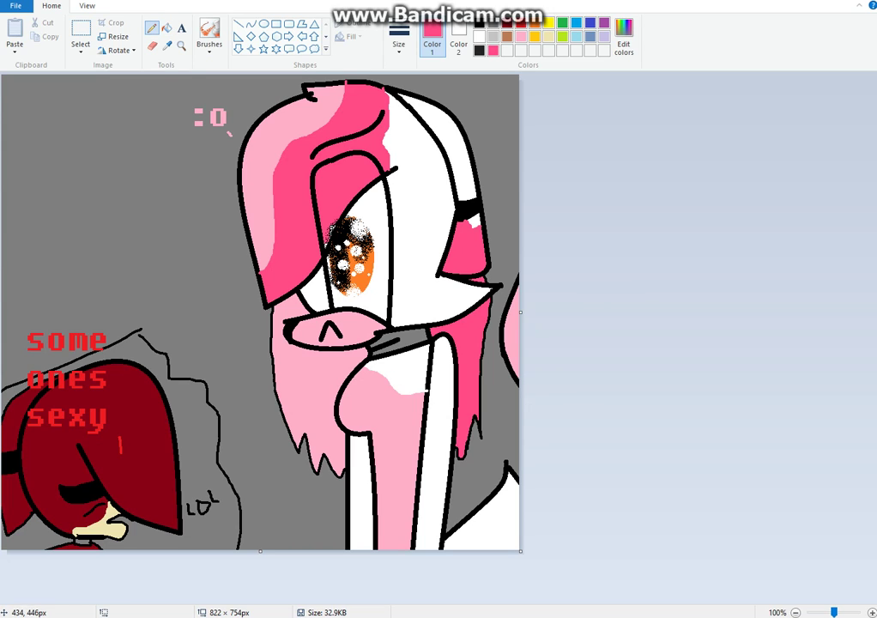
{"action": "mouse_move", "coordinate": [275, 355]}
{"action": "left_mouse_down"}
{"action": "mouse_move", "coordinate": [329, 395]}
{"action": "mouse_move", "coordinate": [321, 456]}
{"action": "left_mouse_up"}
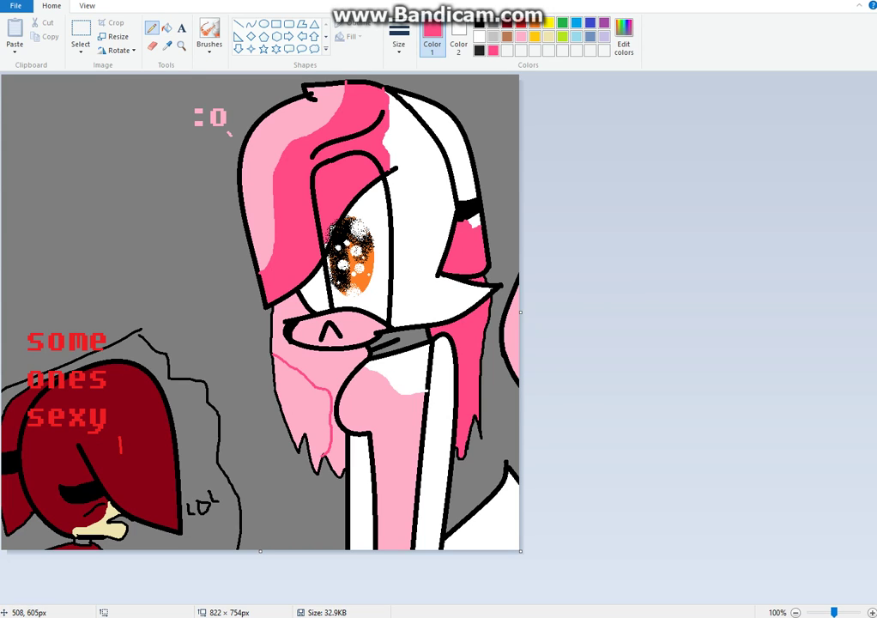
{"action": "left_click", "coordinate": [167, 27]}
{"action": "left_click", "coordinate": [338, 375]}
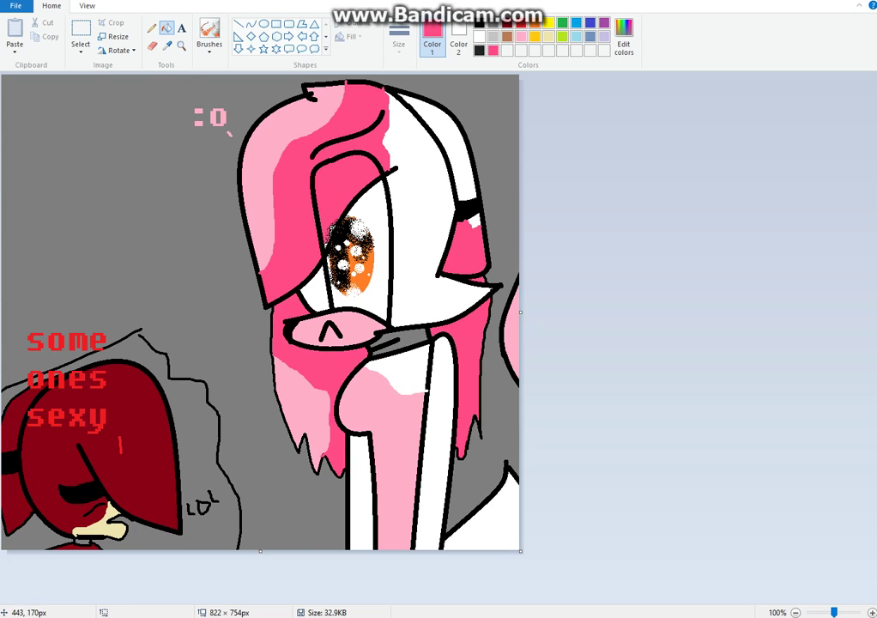
Step: Shade the lower chest and front leg in darker pink below a curved line, and fill the pink shape at the canvas edge
{"action": "left_click", "coordinate": [152, 27]}
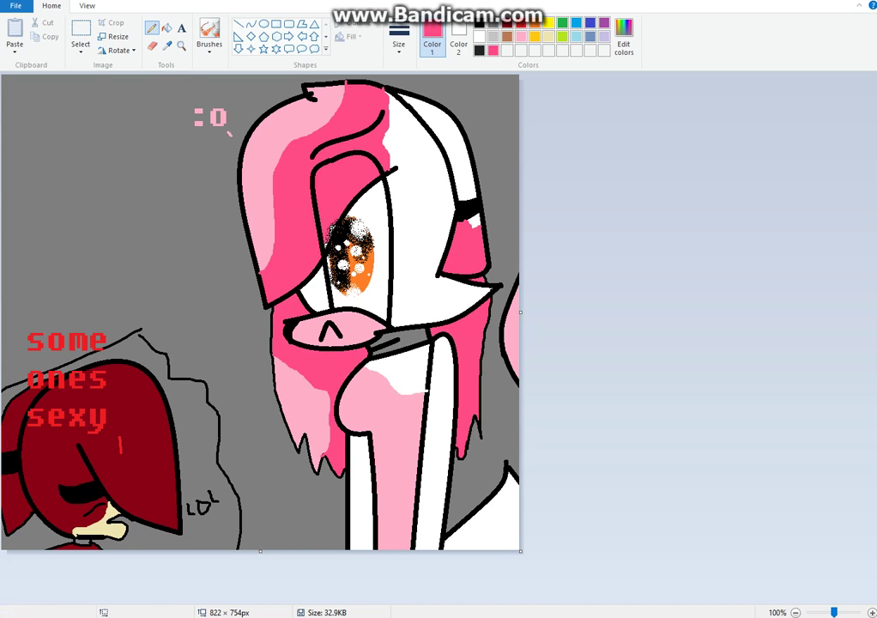
{"action": "left_click_drag", "start_coordinate": [345, 389], "coordinate": [416, 436]}
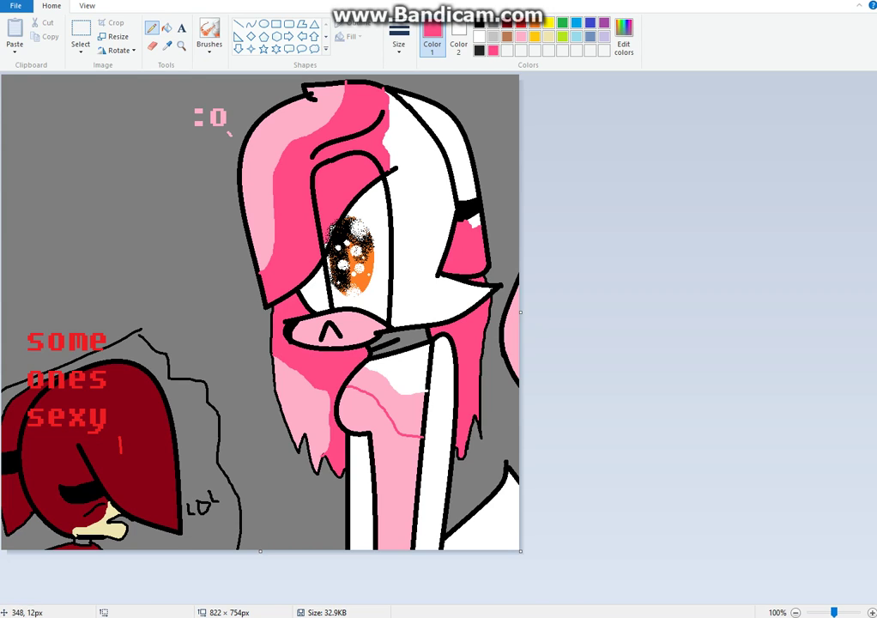
{"action": "left_click", "coordinate": [167, 29]}
{"action": "left_click", "coordinate": [398, 451]}
{"action": "left_click", "coordinate": [509, 330]}
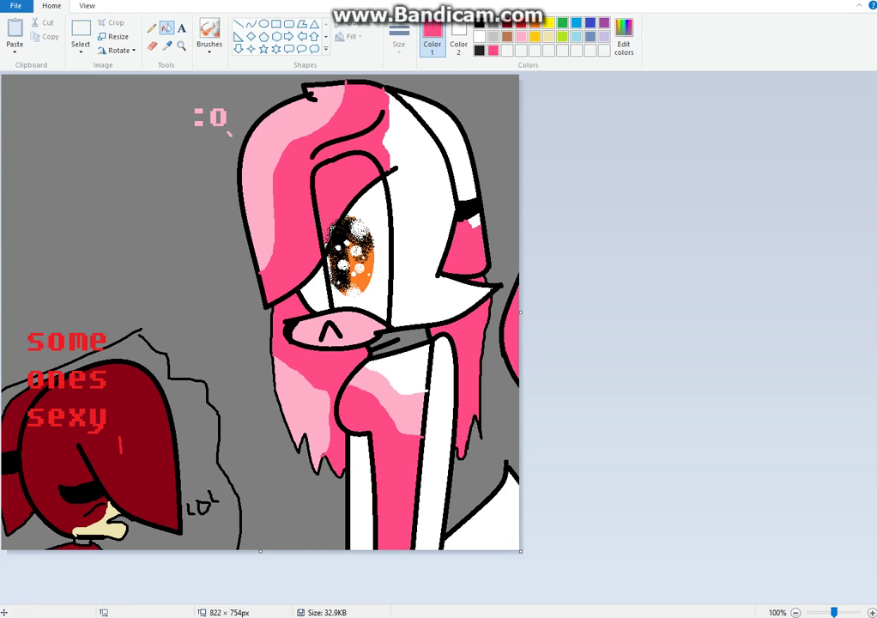
Step: Fill the white chest patch, the patch under the black band and the white strip above it with light gray
{"action": "left_click", "coordinate": [494, 37]}
{"action": "left_click", "coordinate": [419, 389]}
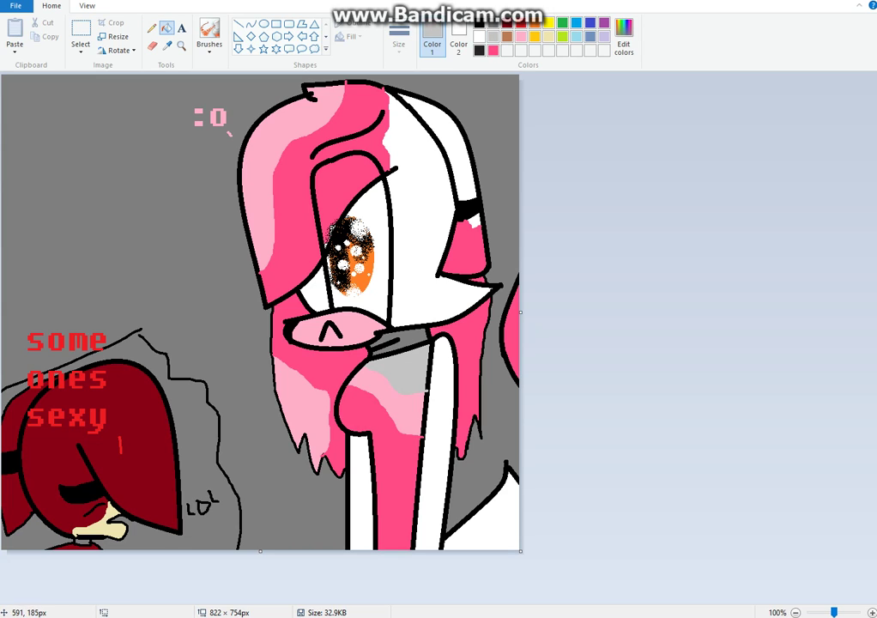
{"action": "left_click", "coordinate": [473, 221]}
{"action": "left_click", "coordinate": [460, 192]}
Step: Draw a light gray edge across the large character's white foreleg, then fill above it, the other white leg strip and the corner body shape
{"action": "left_click", "coordinate": [152, 27]}
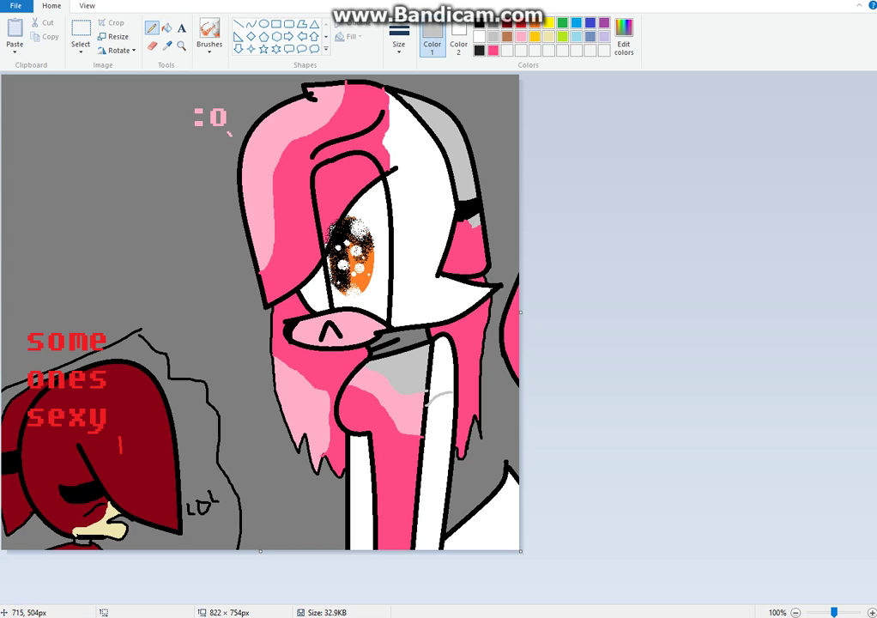
{"action": "left_click", "coordinate": [167, 27]}
{"action": "left_click", "coordinate": [360, 498]}
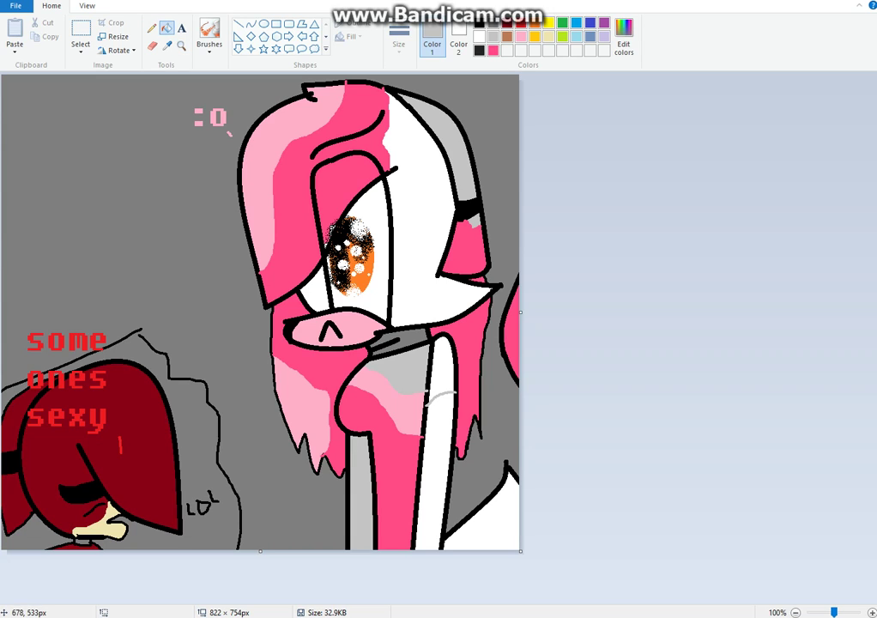
{"action": "left_click", "coordinate": [442, 393]}
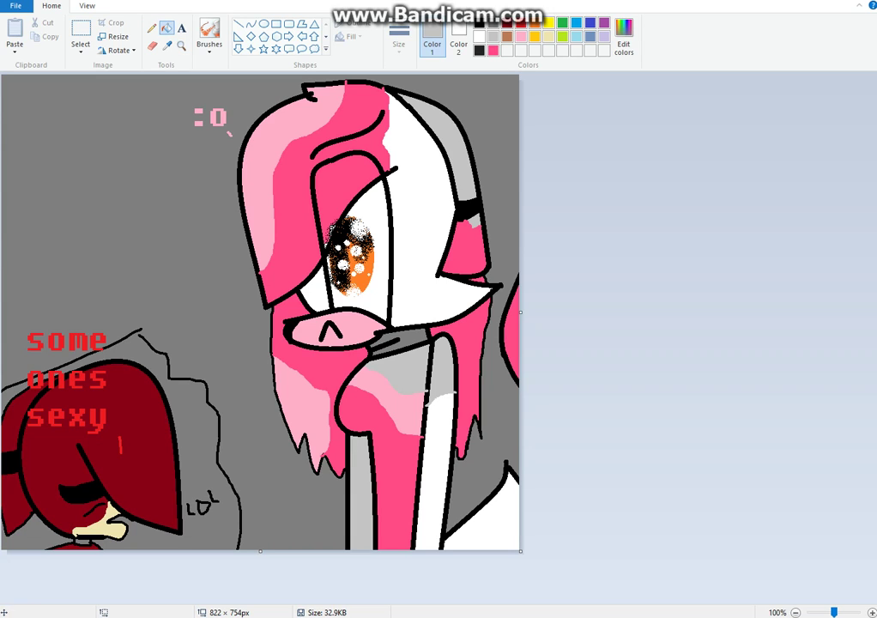
{"action": "left_click", "coordinate": [492, 521]}
Step: Outline a highlight on the large character's white cheek and fill the face around it and the small patch beside the eye light gray
{"action": "left_click", "coordinate": [152, 27]}
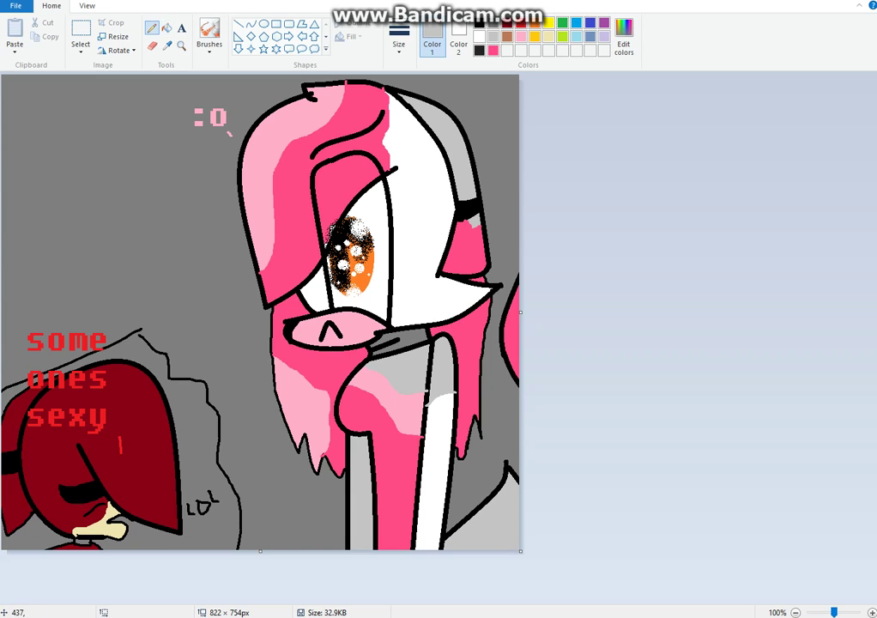
{"action": "left_click_drag", "start_coordinate": [399, 260], "coordinate": [448, 227]}
{"action": "mouse_move", "coordinate": [398, 263]}
{"action": "left_mouse_down"}
{"action": "mouse_move", "coordinate": [406, 289]}
{"action": "mouse_move", "coordinate": [448, 283]}
{"action": "left_mouse_up"}
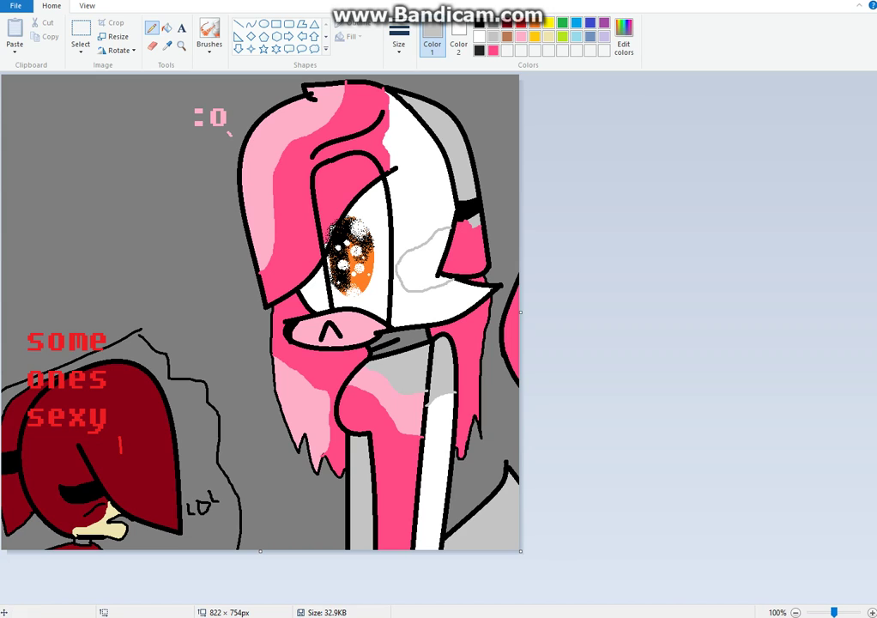
{"action": "left_click", "coordinate": [166, 27]}
{"action": "left_click", "coordinate": [314, 288]}
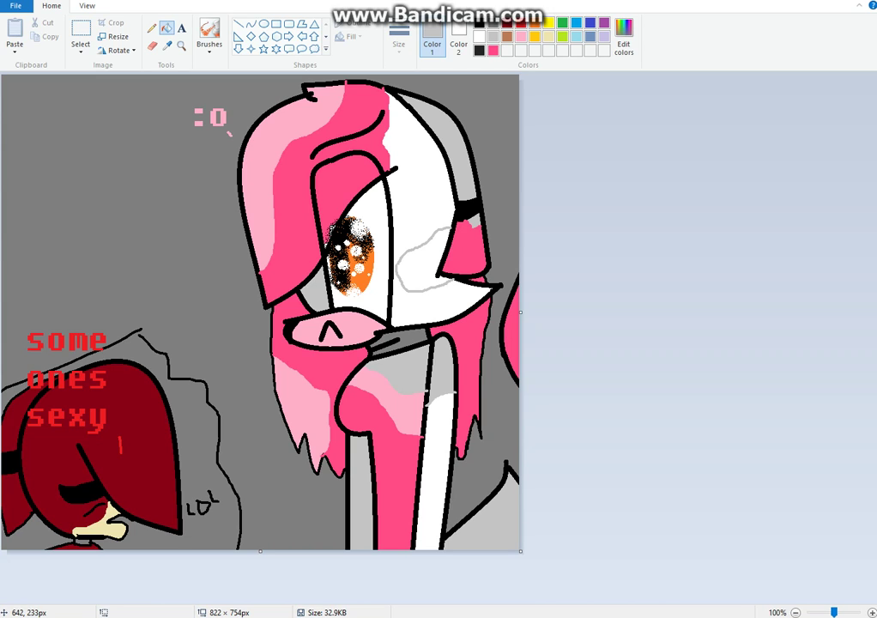
{"action": "left_click", "coordinate": [415, 224]}
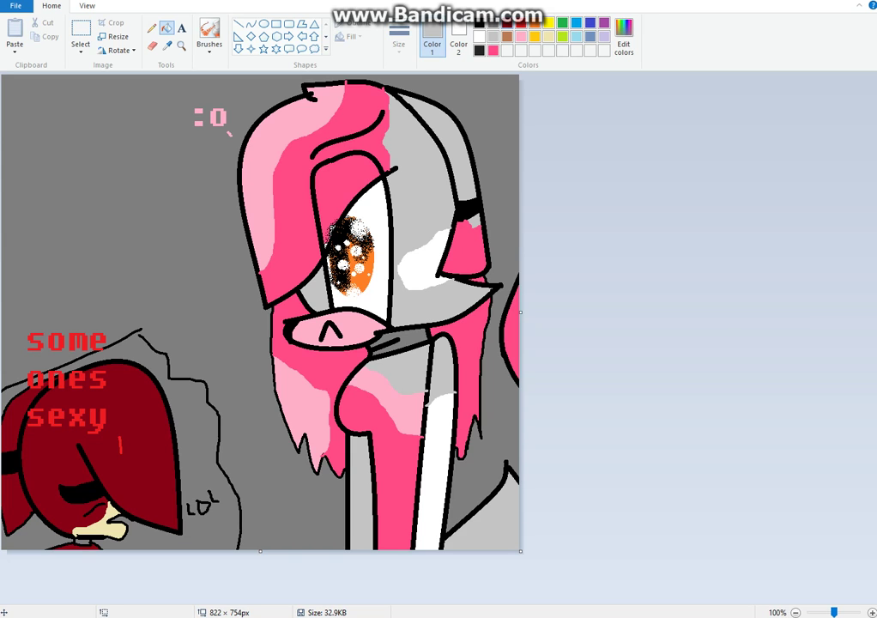
Step: Mix a darker red (RGB 89, 0, 14) and fill the small character's hair piece at the canvas edge
{"action": "left_click", "coordinate": [507, 23]}
{"action": "left_click", "coordinate": [624, 37]}
{"action": "left_click", "coordinate": [570, 318]}
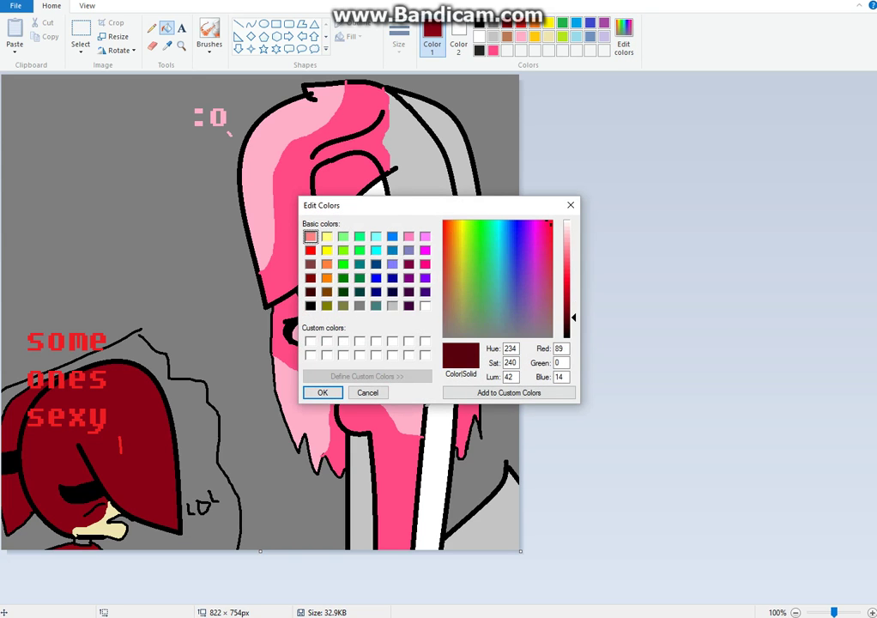
{"action": "key", "text": "Return"}
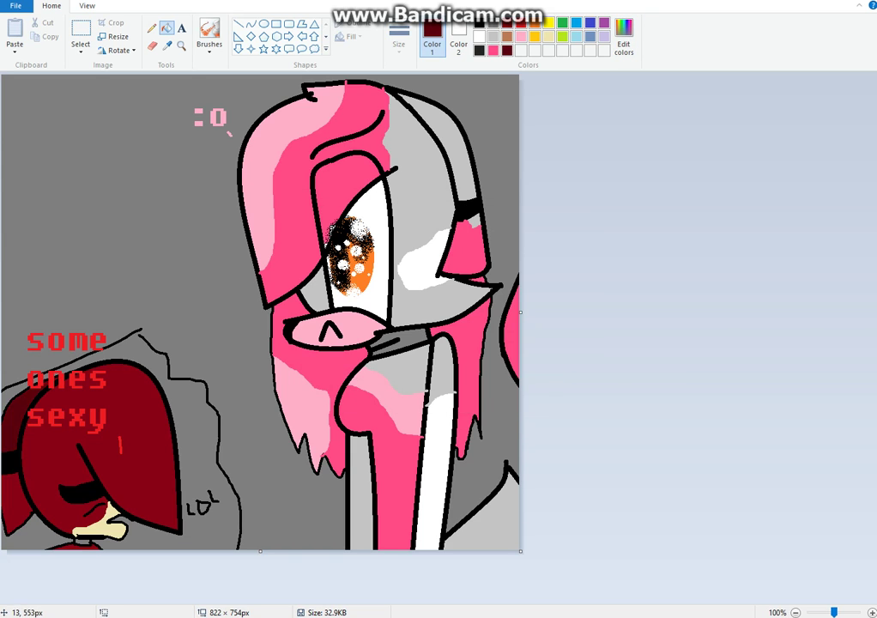
Step: Draw a wavy shadow edge across the small character's head and fill the hair and face below it with the darker red
{"action": "left_click", "coordinate": [152, 28]}
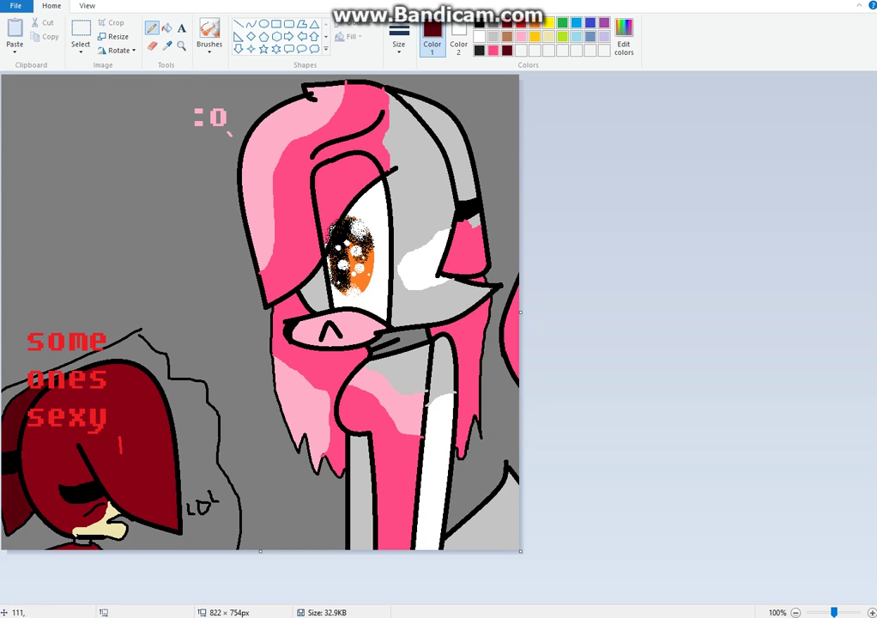
{"action": "mouse_move", "coordinate": [25, 482]}
{"action": "left_mouse_down"}
{"action": "mouse_move", "coordinate": [68, 438]}
{"action": "mouse_move", "coordinate": [81, 437]}
{"action": "mouse_move", "coordinate": [138, 480]}
{"action": "mouse_move", "coordinate": [172, 460]}
{"action": "left_mouse_up"}
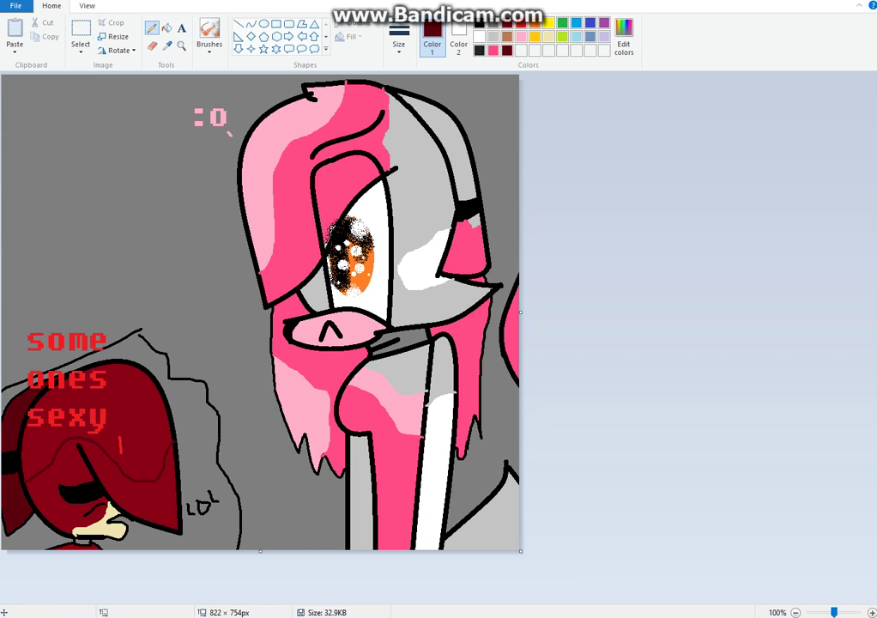
{"action": "left_click", "coordinate": [166, 28]}
{"action": "left_click", "coordinate": [133, 481]}
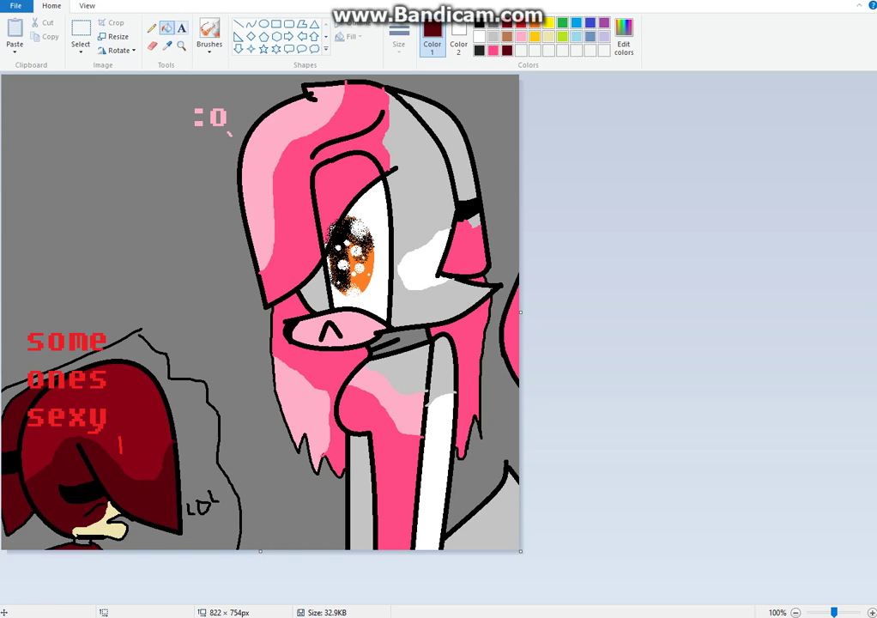
Step: Mix a dark gray from the standard gray and set the Crayon brush to its thickest size
{"action": "left_click", "coordinate": [209, 36]}
{"action": "left_click", "coordinate": [259, 95]}
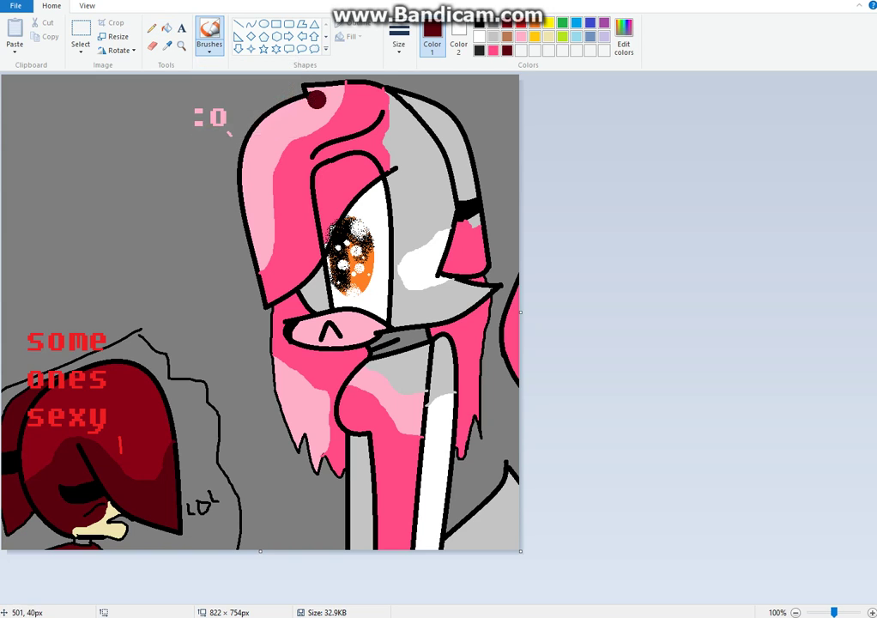
{"action": "left_click", "coordinate": [493, 24]}
{"action": "left_click", "coordinate": [624, 36]}
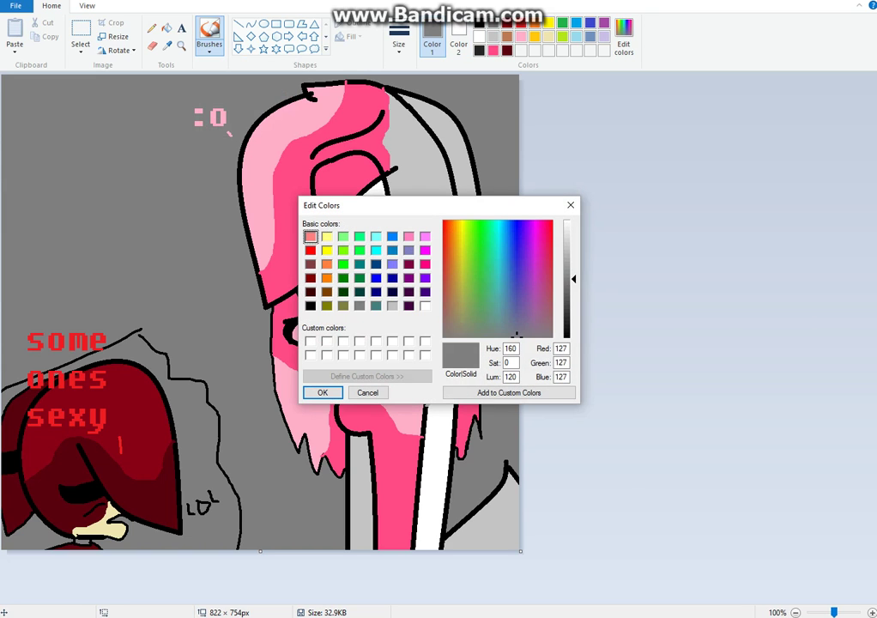
{"action": "left_click", "coordinate": [569, 309]}
{"action": "left_click", "coordinate": [325, 393]}
{"action": "left_click", "coordinate": [210, 36]}
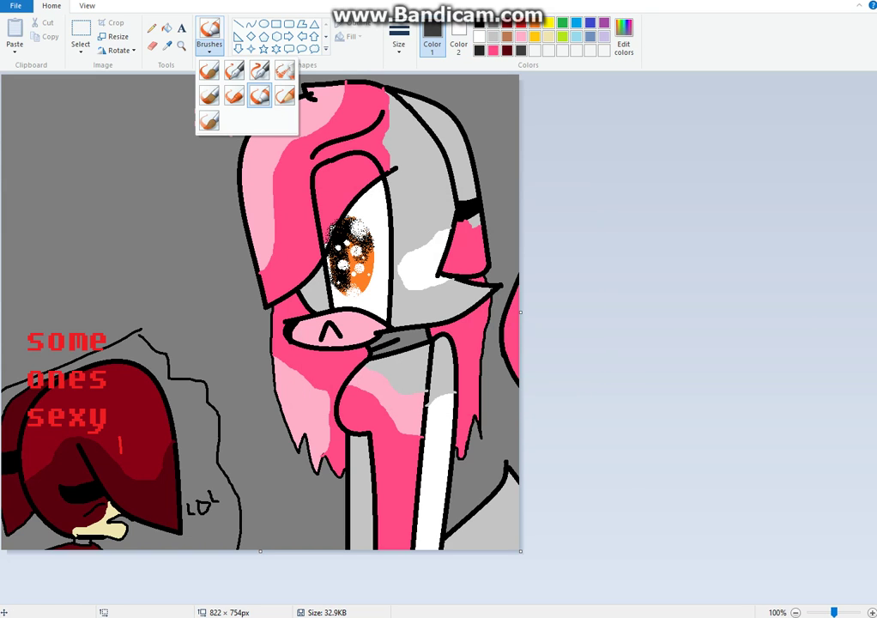
{"action": "left_click", "coordinate": [235, 92]}
{"action": "left_click", "coordinate": [398, 43]}
{"action": "left_click", "coordinate": [427, 147]}
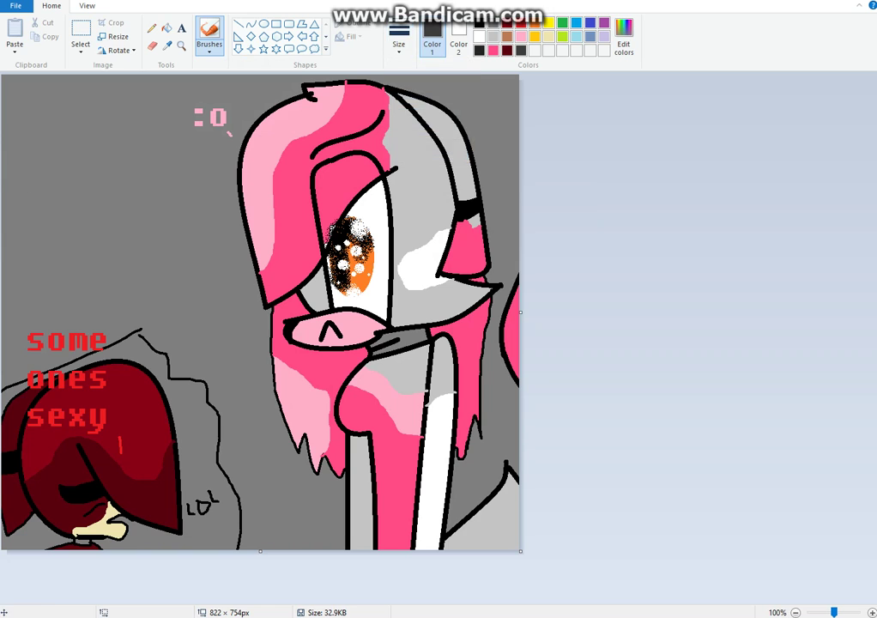
Step: Scribble dark gray crayon texture over the background along the upper corners, top edge, left side and bottom edge
{"action": "mouse_move", "coordinate": [49, 104]}
{"action": "left_mouse_down"}
{"action": "mouse_move", "coordinate": [86, 86]}
{"action": "mouse_move", "coordinate": [8, 215]}
{"action": "mouse_move", "coordinate": [97, 62]}
{"action": "mouse_move", "coordinate": [10, 137]}
{"action": "mouse_move", "coordinate": [17, 172]}
{"action": "mouse_move", "coordinate": [2, 297]}
{"action": "mouse_move", "coordinate": [60, 222]}
{"action": "left_mouse_up"}
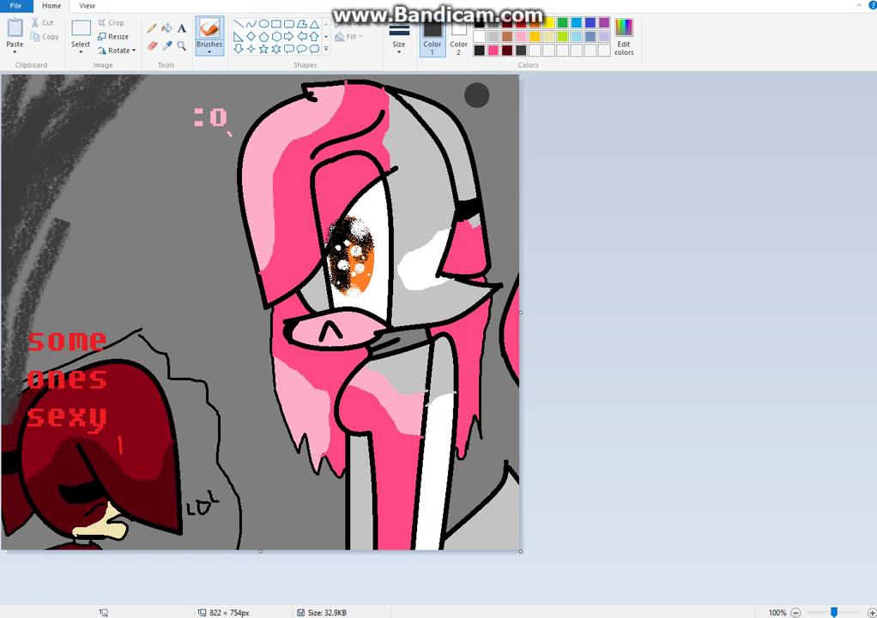
{"action": "mouse_move", "coordinate": [478, 93]}
{"action": "left_mouse_down"}
{"action": "mouse_move", "coordinate": [543, 28]}
{"action": "mouse_move", "coordinate": [510, 84]}
{"action": "mouse_move", "coordinate": [423, 53]}
{"action": "mouse_move", "coordinate": [463, 128]}
{"action": "mouse_move", "coordinate": [496, 89]}
{"action": "mouse_move", "coordinate": [515, 171]}
{"action": "mouse_move", "coordinate": [515, 273]}
{"action": "left_mouse_up"}
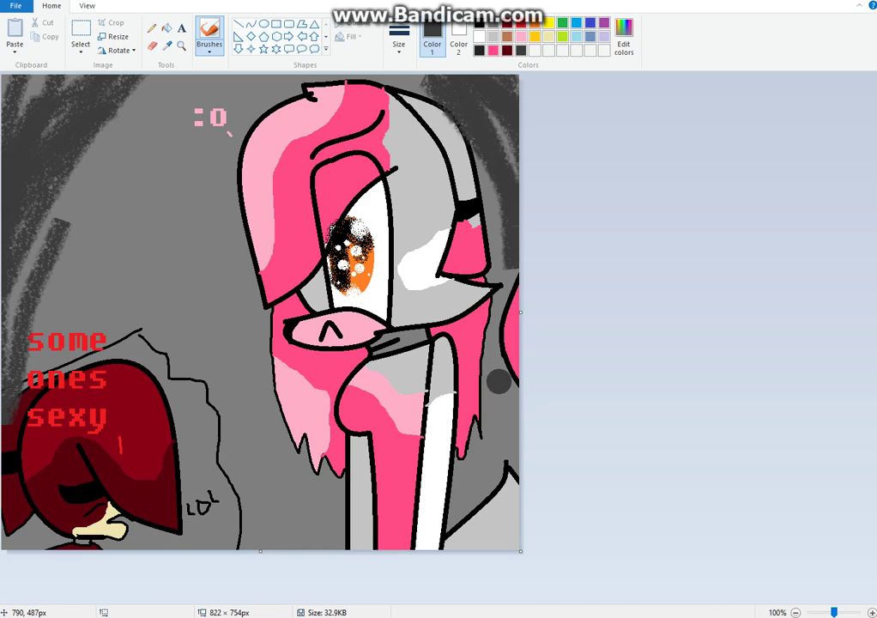
{"action": "mouse_move", "coordinate": [249, 534]}
{"action": "left_mouse_down"}
{"action": "mouse_move", "coordinate": [358, 541]}
{"action": "mouse_move", "coordinate": [204, 536]}
{"action": "mouse_move", "coordinate": [175, 547]}
{"action": "left_mouse_up"}
{"action": "left_click_drag", "start_coordinate": [89, 146], "coordinate": [183, 74]}
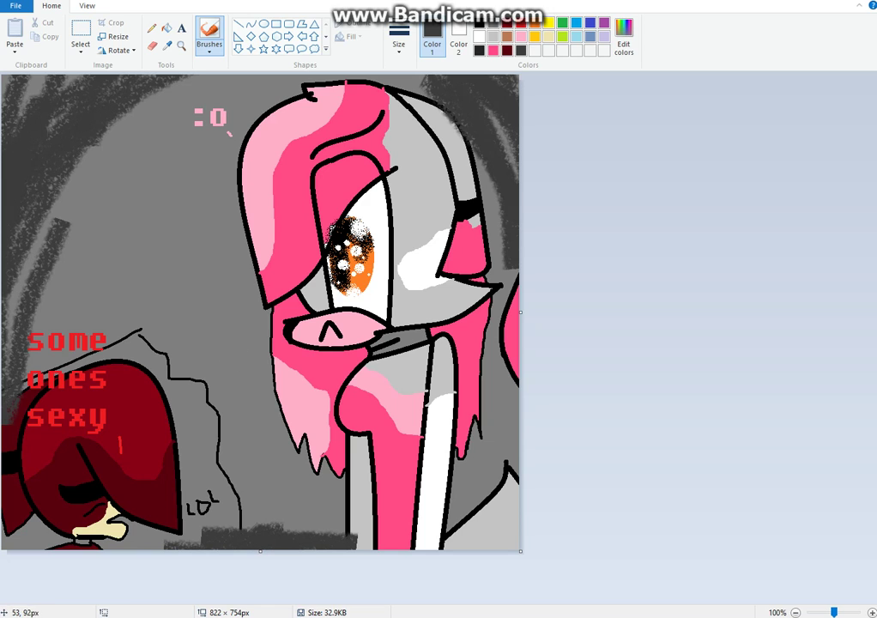
{"action": "mouse_move", "coordinate": [35, 133]}
{"action": "left_mouse_down"}
{"action": "mouse_move", "coordinate": [29, 82]}
{"action": "mouse_move", "coordinate": [336, 67]}
{"action": "mouse_move", "coordinate": [19, 90]}
{"action": "mouse_move", "coordinate": [69, 142]}
{"action": "mouse_move", "coordinate": [34, 197]}
{"action": "mouse_move", "coordinate": [53, 347]}
{"action": "left_mouse_up"}
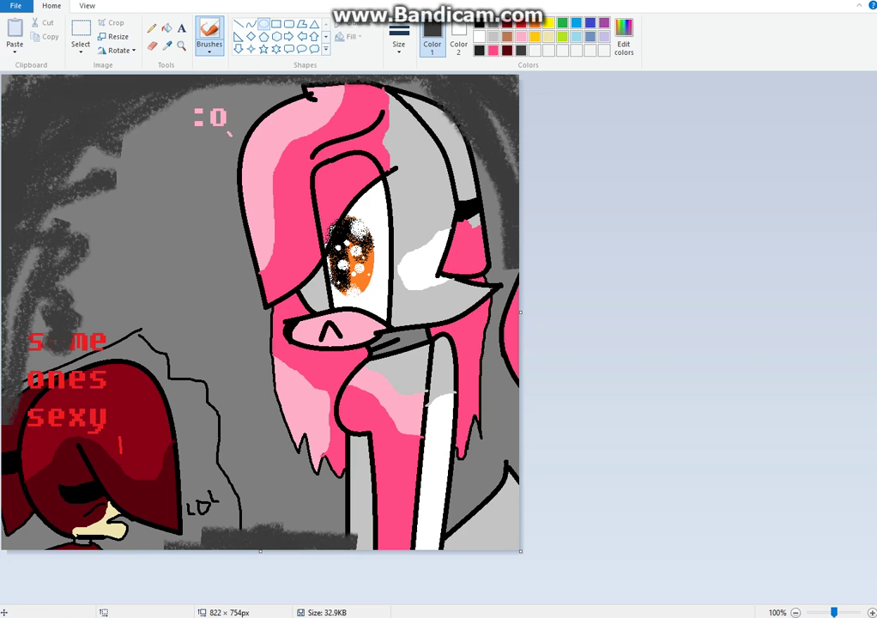
Step: Redraw the covered "o" in the caption word "some" as a red ellipse about 29 × 32 px
{"action": "left_click", "coordinate": [520, 23]}
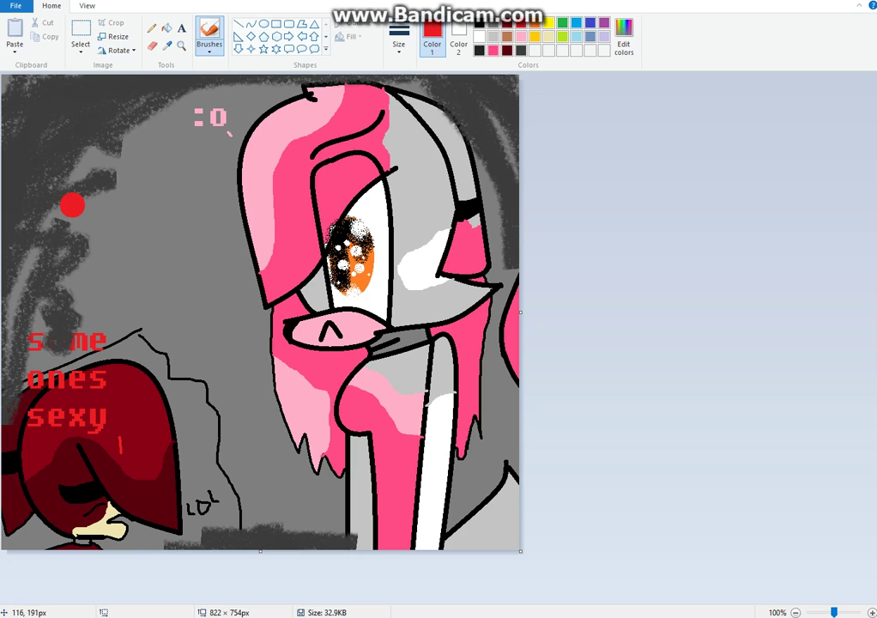
{"action": "left_click", "coordinate": [264, 24]}
{"action": "left_click_drag", "start_coordinate": [48, 336], "coordinate": [66, 356]}
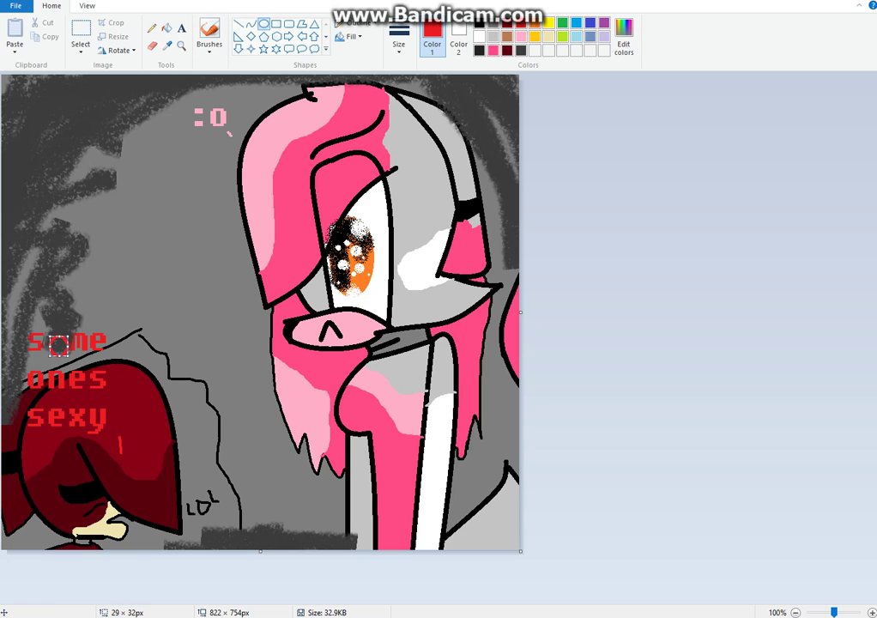
{"action": "left_click", "coordinate": [47, 276]}
Step: Draw a wavy dark gray line down the background beside the large character and fill the background around the character dark gray
{"action": "left_click", "coordinate": [521, 51]}
{"action": "left_click", "coordinate": [152, 28]}
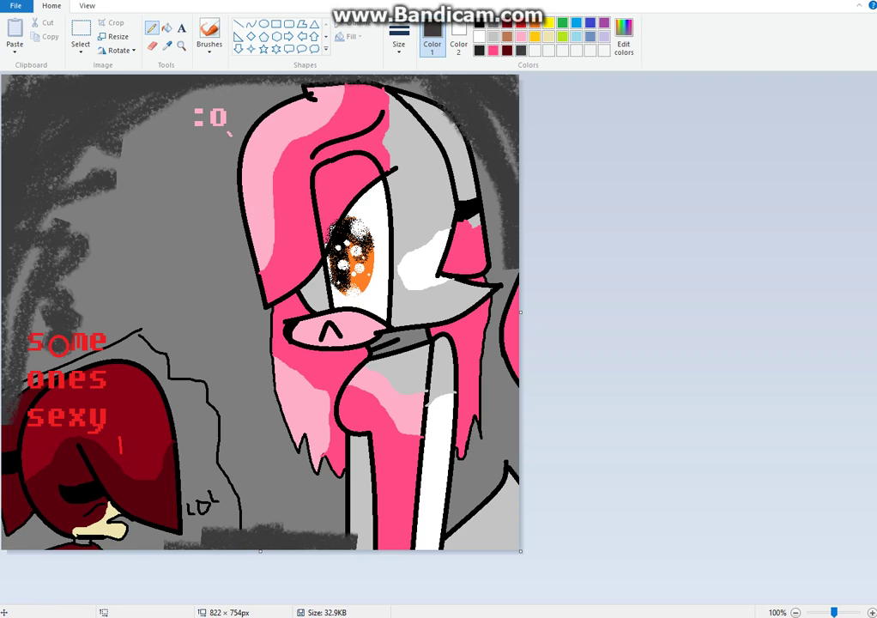
{"action": "mouse_move", "coordinate": [221, 285]}
{"action": "left_mouse_down"}
{"action": "mouse_move", "coordinate": [200, 205]}
{"action": "mouse_move", "coordinate": [255, 84]}
{"action": "left_mouse_up"}
{"action": "left_click_drag", "start_coordinate": [222, 286], "coordinate": [273, 474]}
{"action": "left_click", "coordinate": [166, 28]}
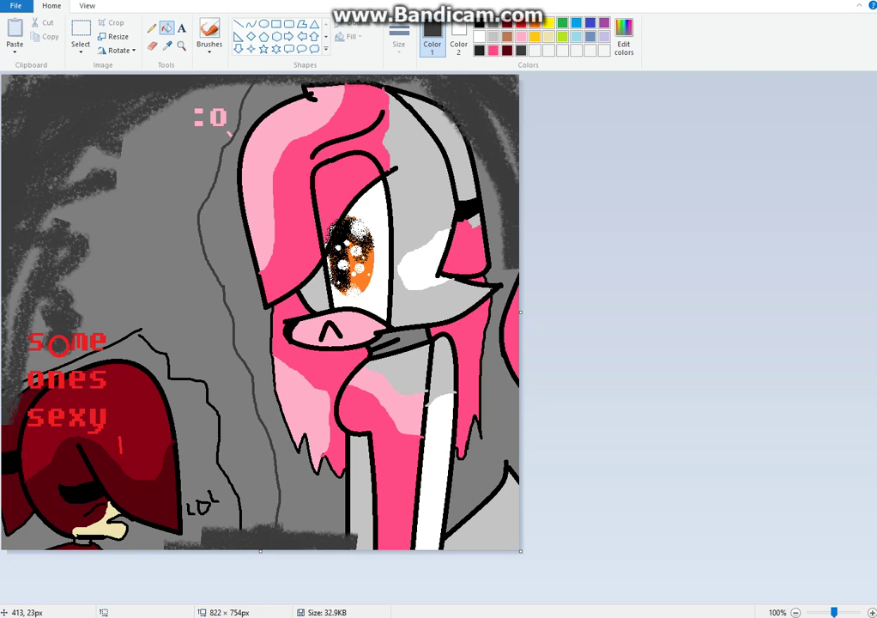
{"action": "left_click", "coordinate": [264, 97]}
{"action": "left_click", "coordinate": [491, 223]}
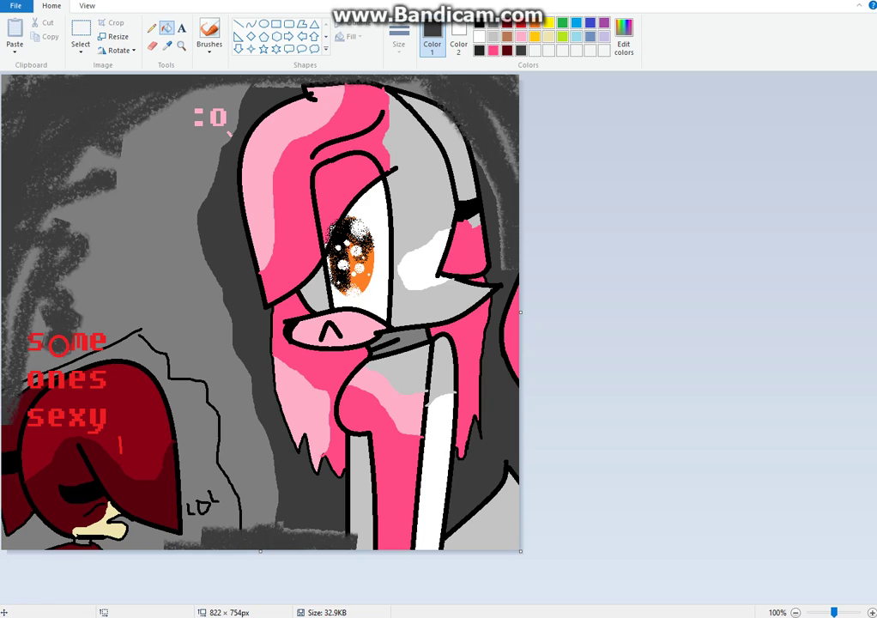
Step: Add the title "foxy x mangle" across the upper left of the canvas, with "foxy x" in red and "mangle" in darker pink
{"action": "left_click", "coordinate": [181, 28]}
{"action": "left_click", "coordinate": [8, 88]}
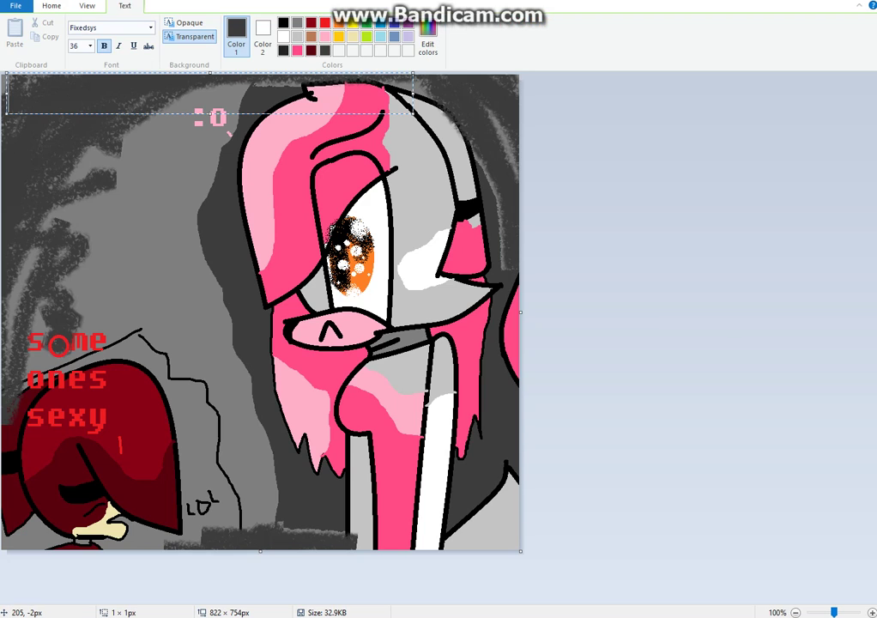
{"action": "left_click", "coordinate": [325, 23]}
{"action": "type", "text": "f"}
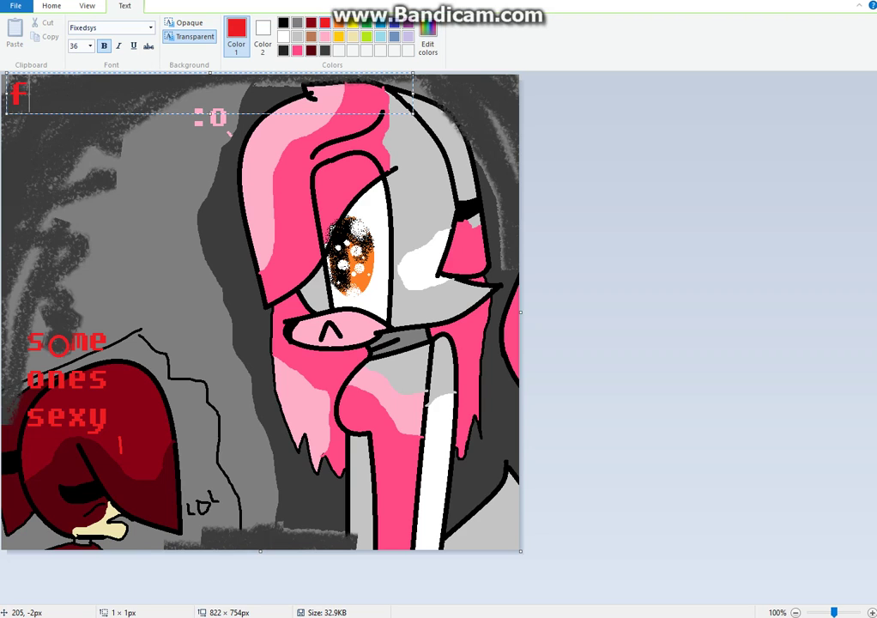
{"action": "type", "text": "oxy "}
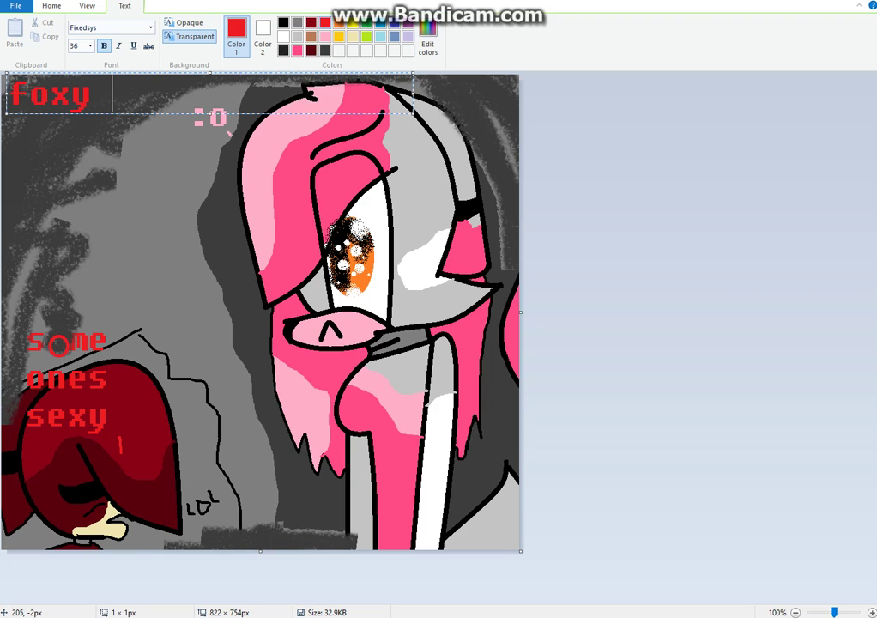
{"action": "type", "text": "x"}
{"action": "left_click", "coordinate": [297, 51]}
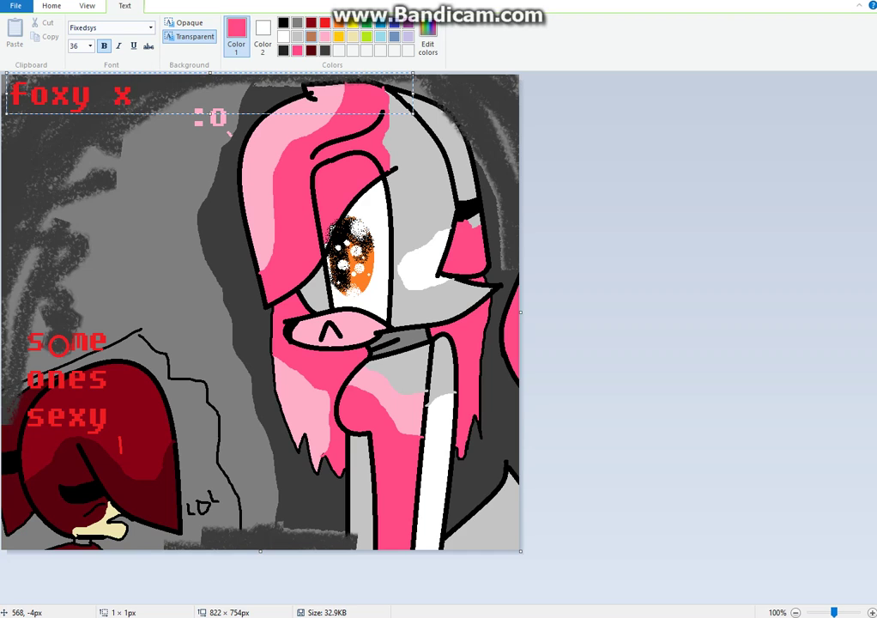
{"action": "type", "text": "mang"}
{"action": "type", "text": "leu"}
{"action": "key", "text": "BackSpace"}
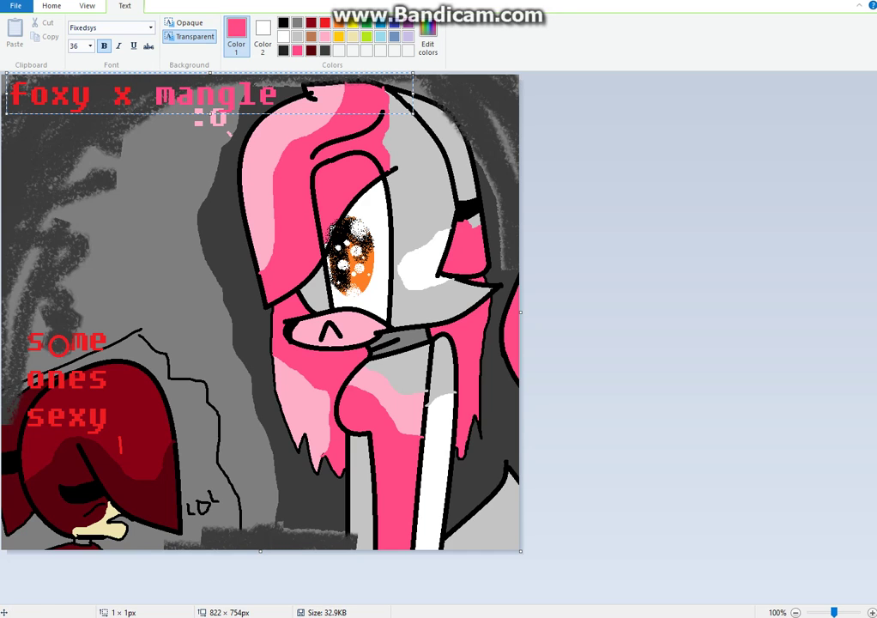
{"action": "left_click", "coordinate": [251, 322]}
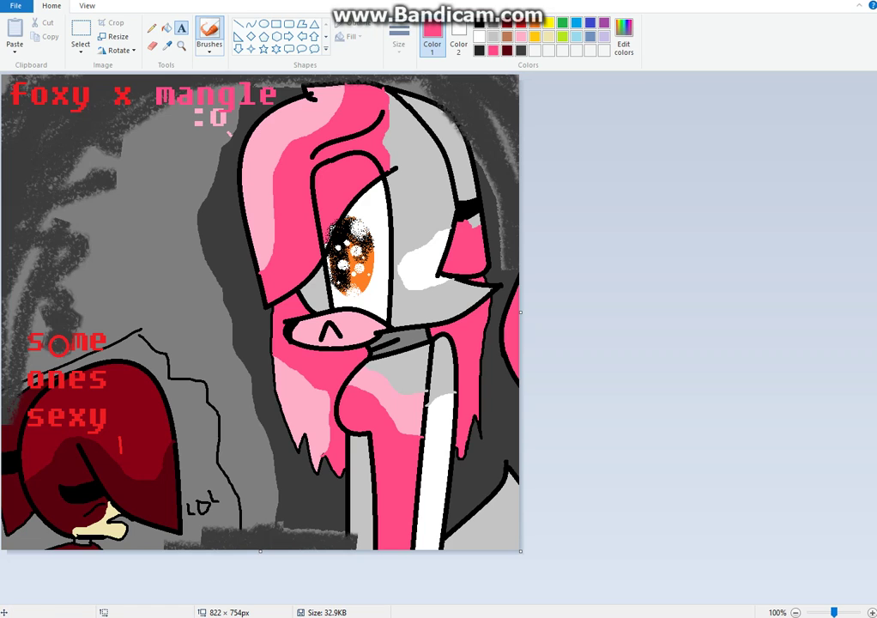
Step: Try a thick light pink Crayon scribble around the word "mangle" and undo it
{"action": "left_click", "coordinate": [209, 39]}
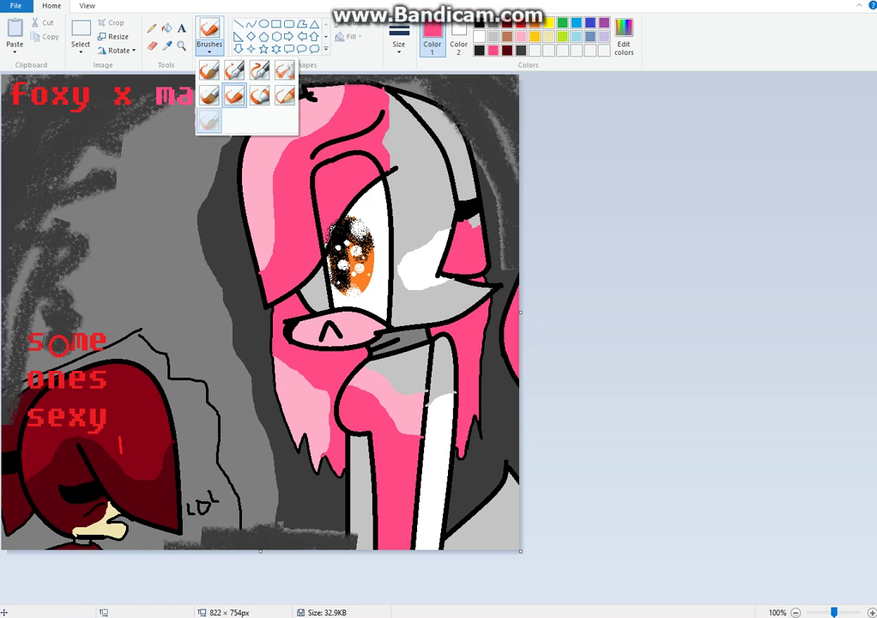
{"action": "left_click", "coordinate": [209, 122]}
{"action": "left_click", "coordinate": [210, 39]}
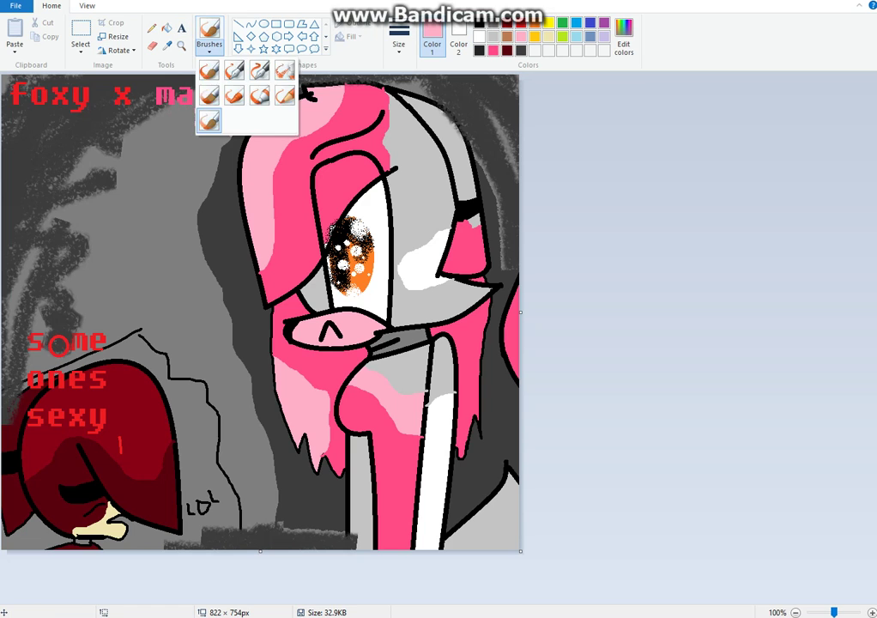
{"action": "left_click", "coordinate": [235, 96]}
{"action": "mouse_move", "coordinate": [165, 76]}
{"action": "left_mouse_down"}
{"action": "mouse_move", "coordinate": [260, 72]}
{"action": "mouse_move", "coordinate": [257, 94]}
{"action": "mouse_move", "coordinate": [219, 105]}
{"action": "mouse_move", "coordinate": [116, 64]}
{"action": "left_mouse_up"}
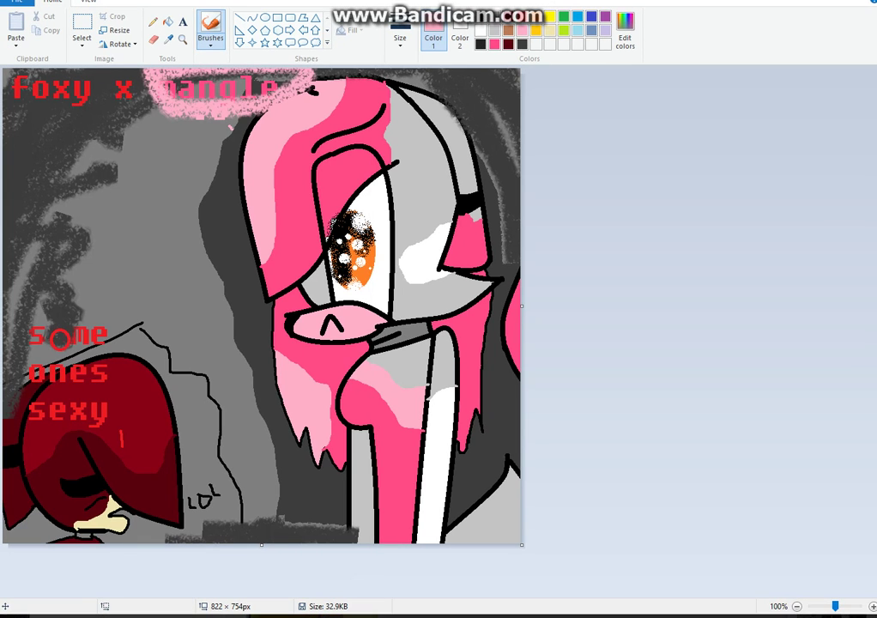
{"action": "key", "text": "ctrl+z"}
Step: Try a thick light pink Crayon stroke along the upper edge of the word "mangle" at the largest brush size and undo it
{"action": "left_click", "coordinate": [400, 36]}
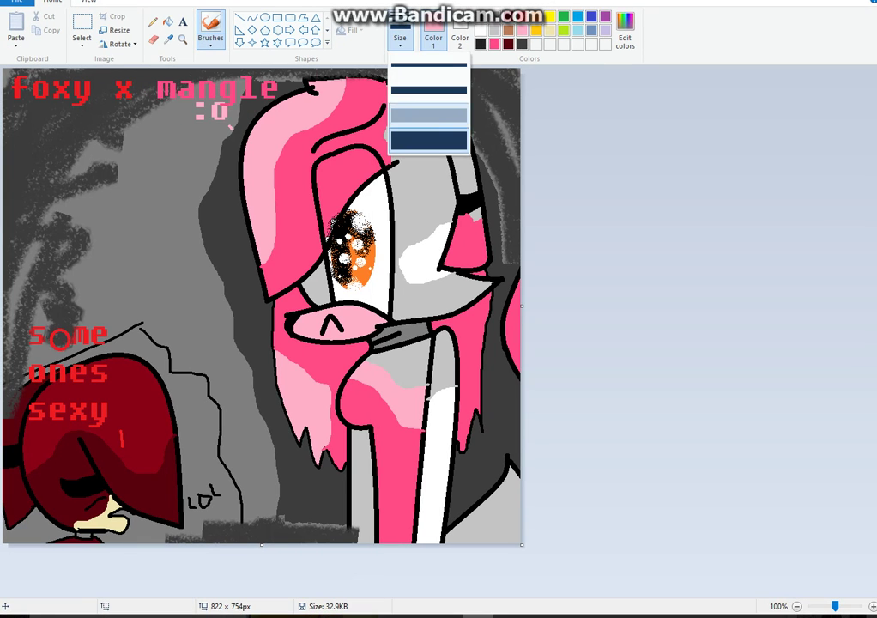
{"action": "left_click", "coordinate": [428, 140]}
{"action": "left_click_drag", "start_coordinate": [155, 76], "coordinate": [285, 74]}
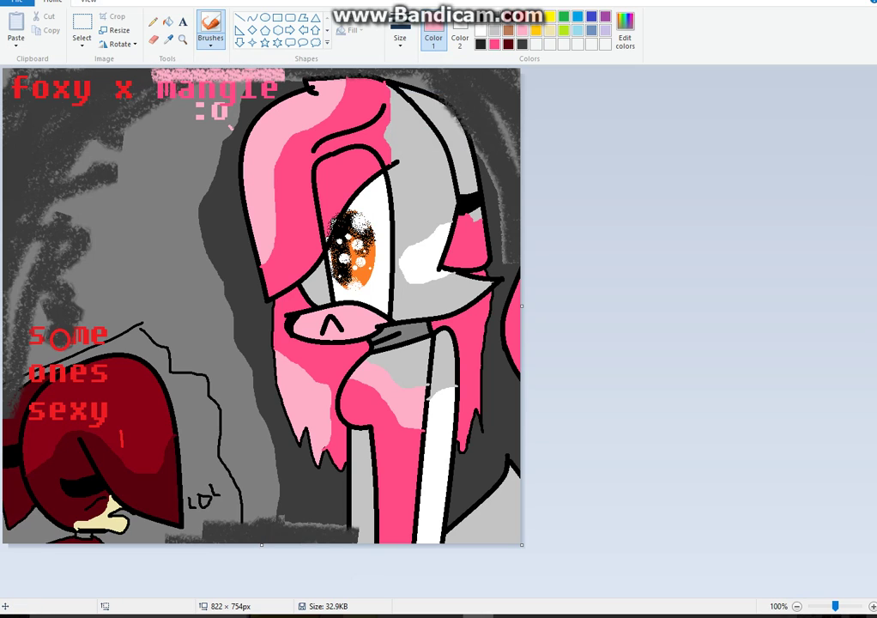
{"action": "key", "text": "ctrl+z"}
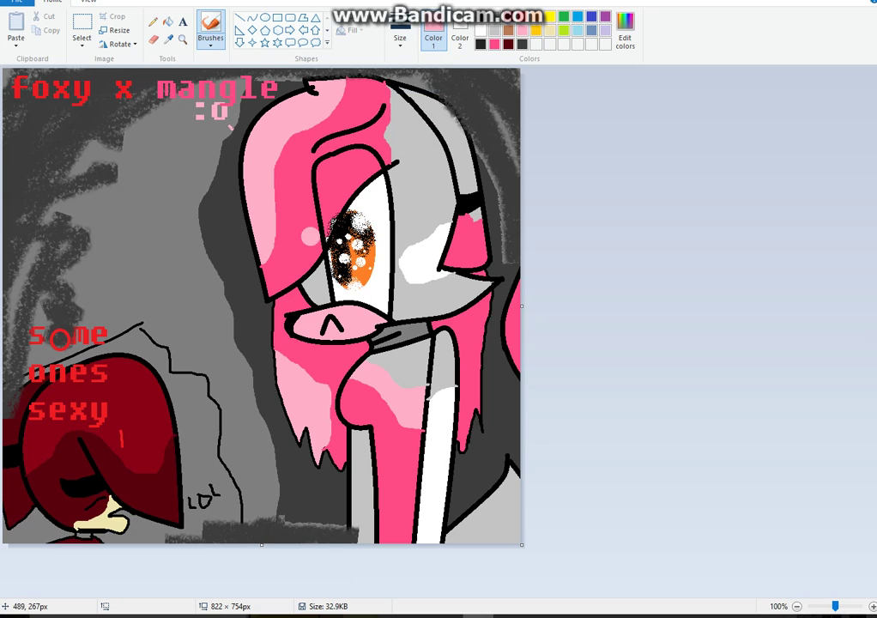
Step: Try light pink Crayon shading on the eyelid above the large character's orange eye and undo it
{"action": "left_click", "coordinate": [320, 237]}
{"action": "left_click_drag", "start_coordinate": [322, 239], "coordinate": [366, 173]}
{"action": "left_click_drag", "start_coordinate": [327, 218], "coordinate": [350, 182]}
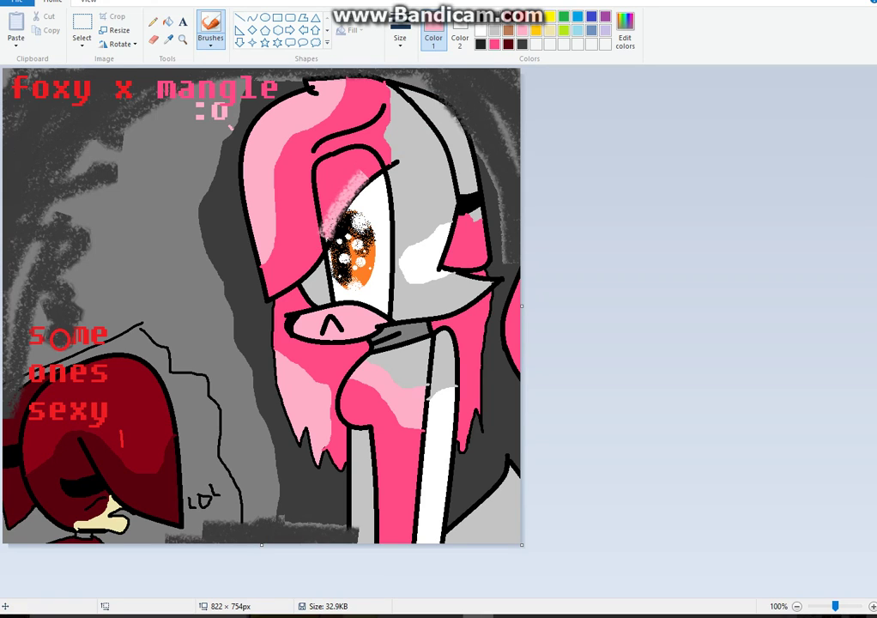
{"action": "key", "text": "ctrl+z"}
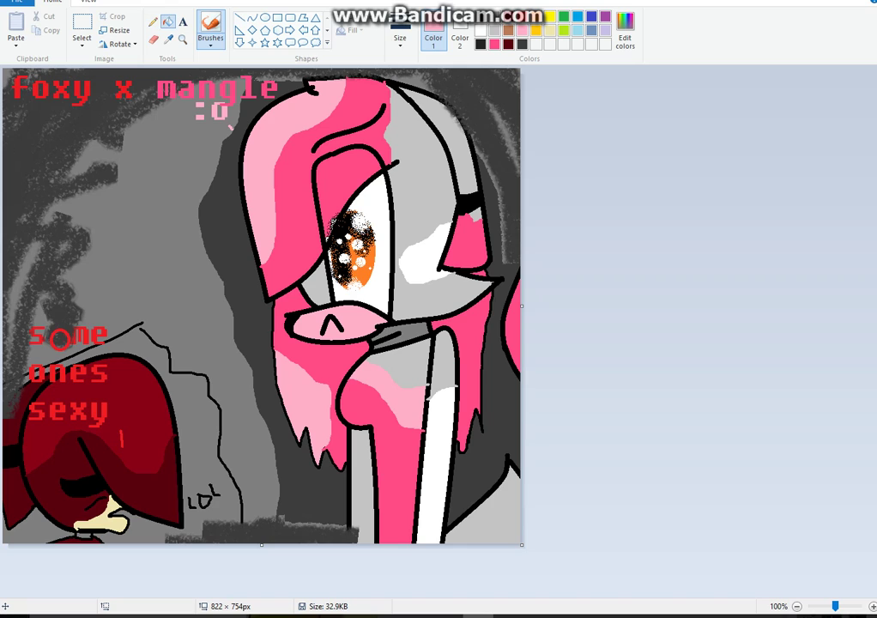
Step: Fill the large character's upper eyelid light pink, and mark off and fill the tip of its snout in the hair's darker pink
{"action": "left_click", "coordinate": [168, 21]}
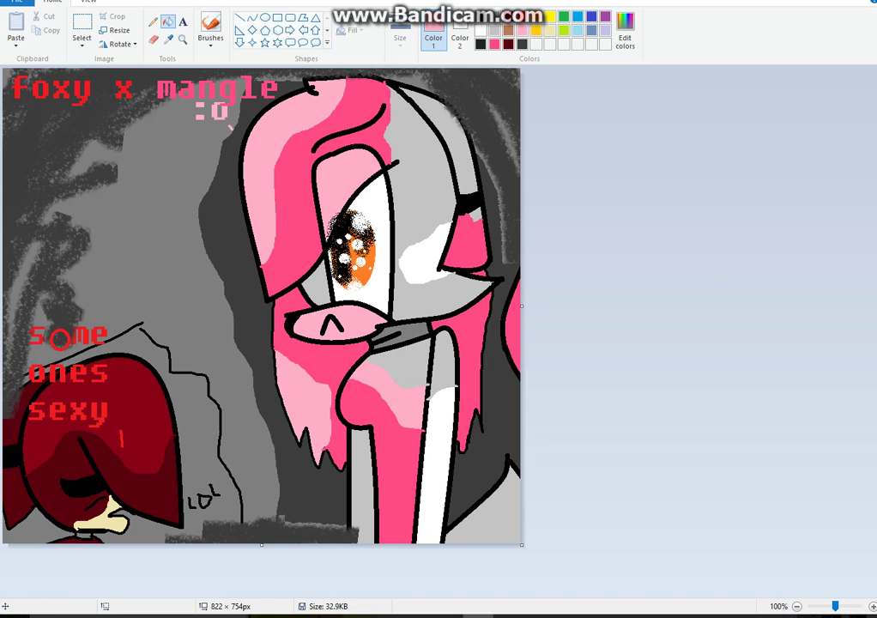
{"action": "left_click", "coordinate": [168, 39]}
{"action": "left_click", "coordinate": [282, 164]}
{"action": "left_click", "coordinate": [153, 21]}
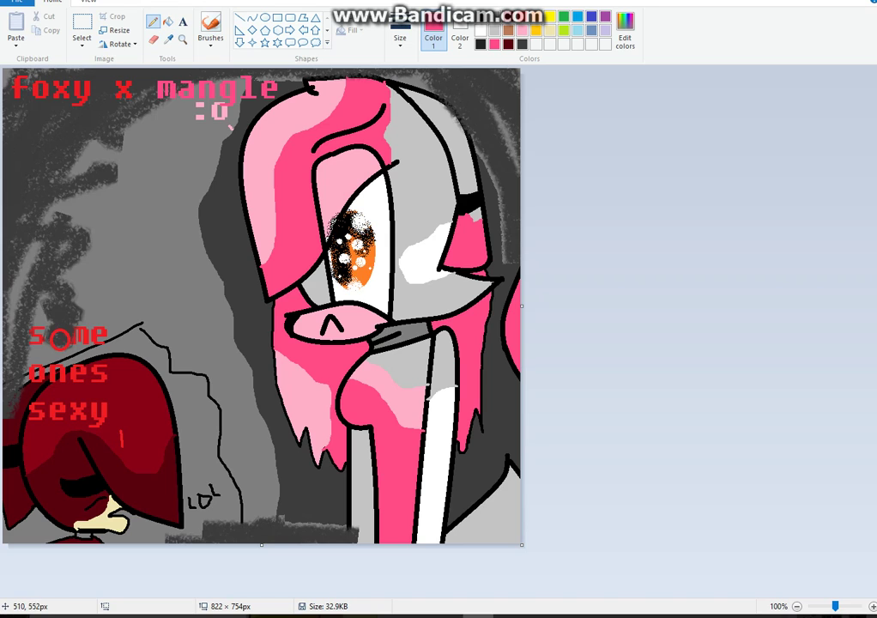
{"action": "left_click_drag", "start_coordinate": [314, 317], "coordinate": [315, 331]}
{"action": "left_click", "coordinate": [168, 23]}
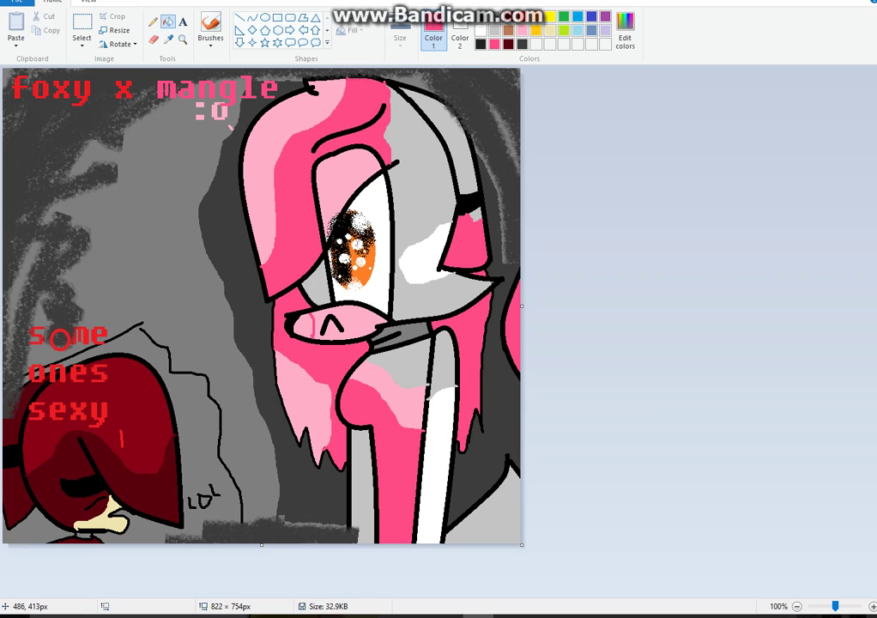
{"action": "left_click", "coordinate": [309, 329]}
Step: View the whole drawing in full screen
{"action": "left_click", "coordinate": [88, 2]}
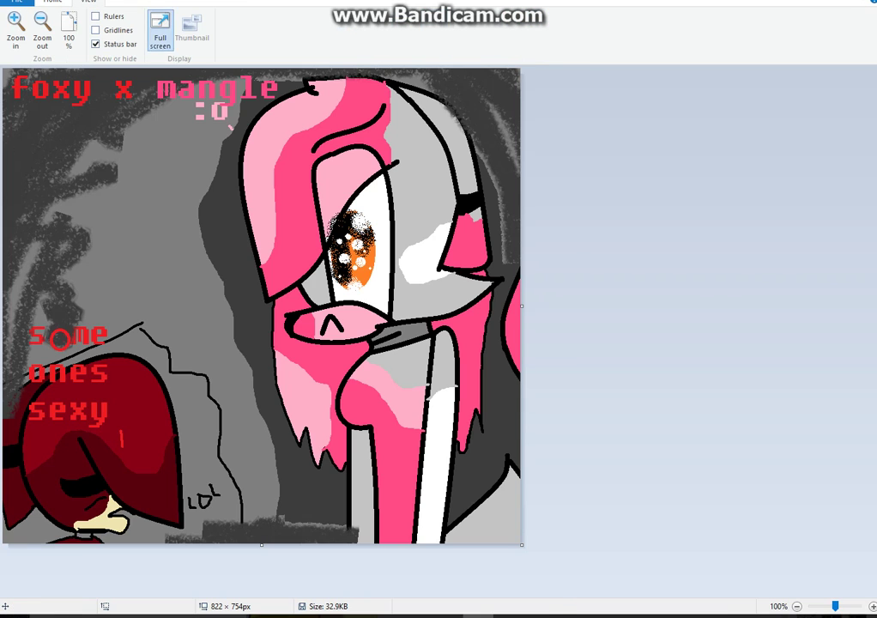
{"action": "left_click", "coordinate": [160, 30]}
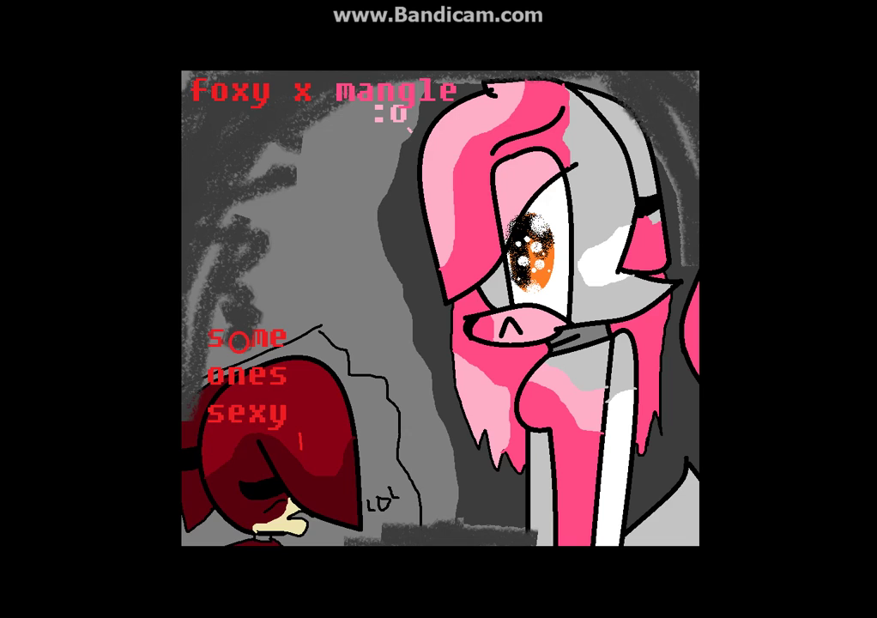